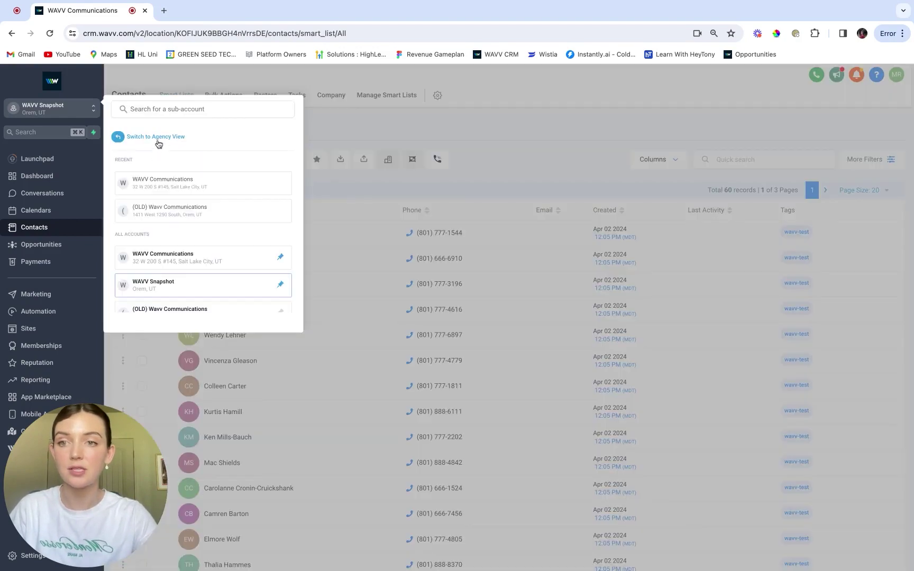
From the agency view, open WAVV Admin's Call Dispositions list showing dispositions like Callback and Bad Number with wavv- tags
click(159, 140)
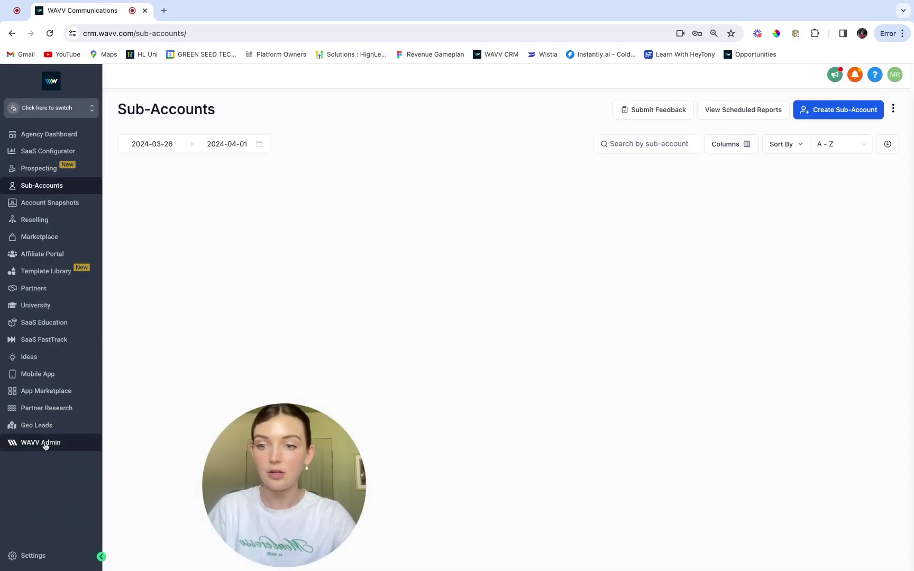
click(45, 443)
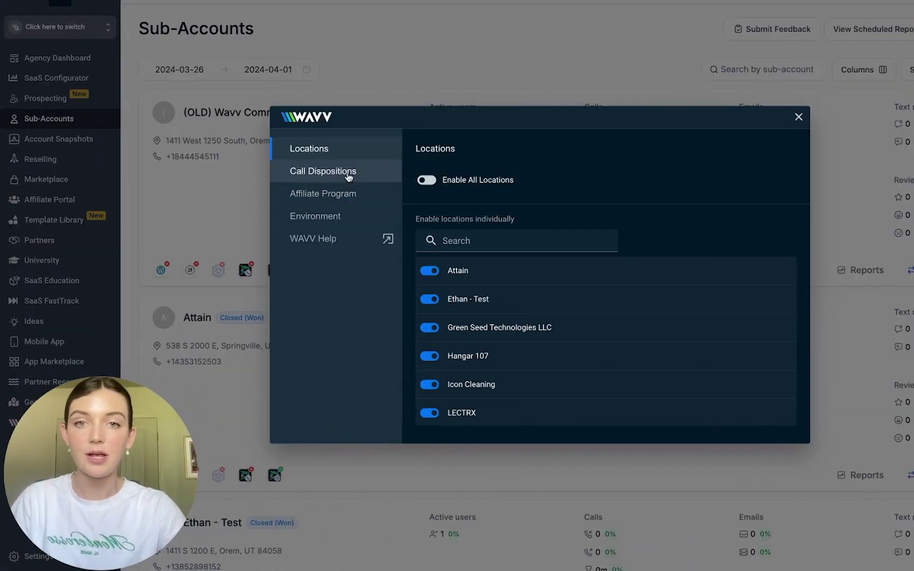
click(295, 233)
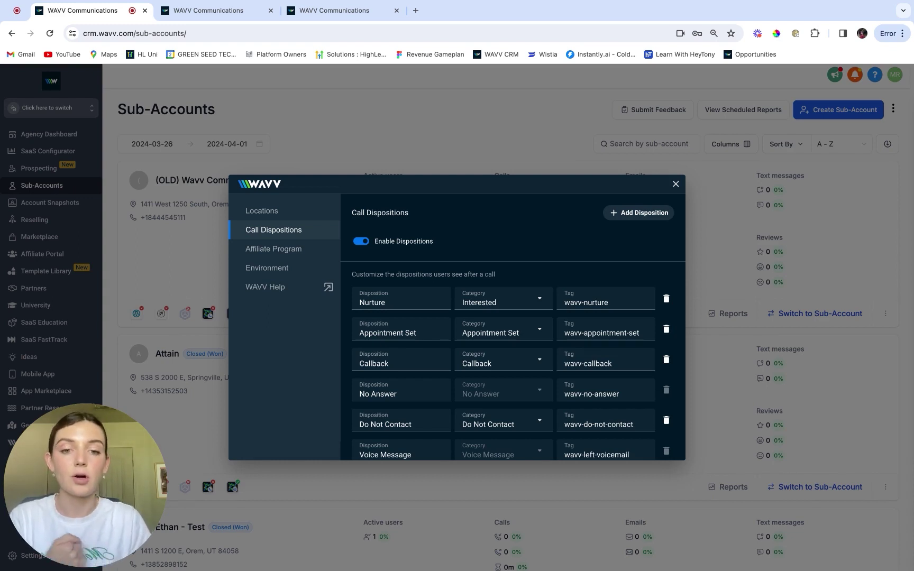
scroll(592, 394, down, 2)
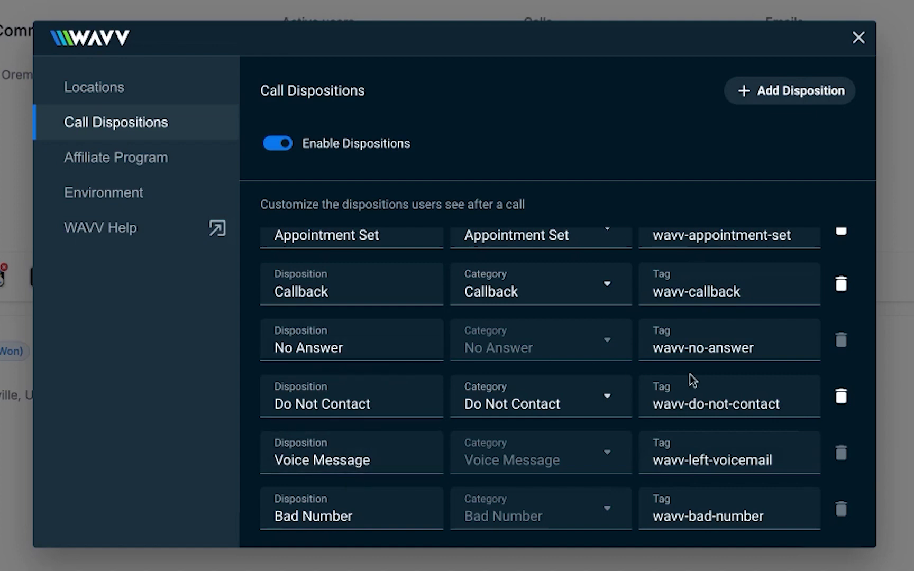
Replace the Appointment Set disposition's name with Success and its tag suffix with success, giving wavv-success
scroll(692, 379, up, 2)
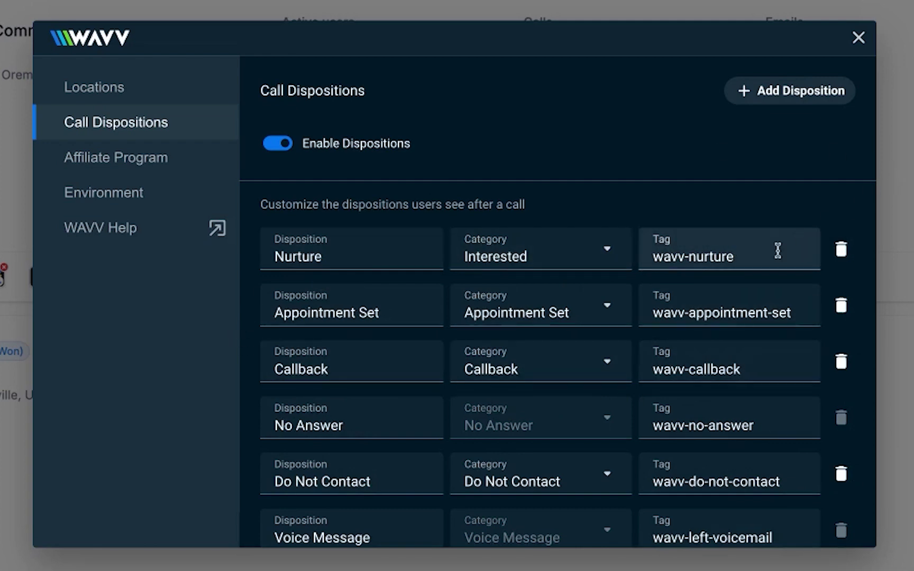
drag(389, 312, 221, 311)
text(Success)
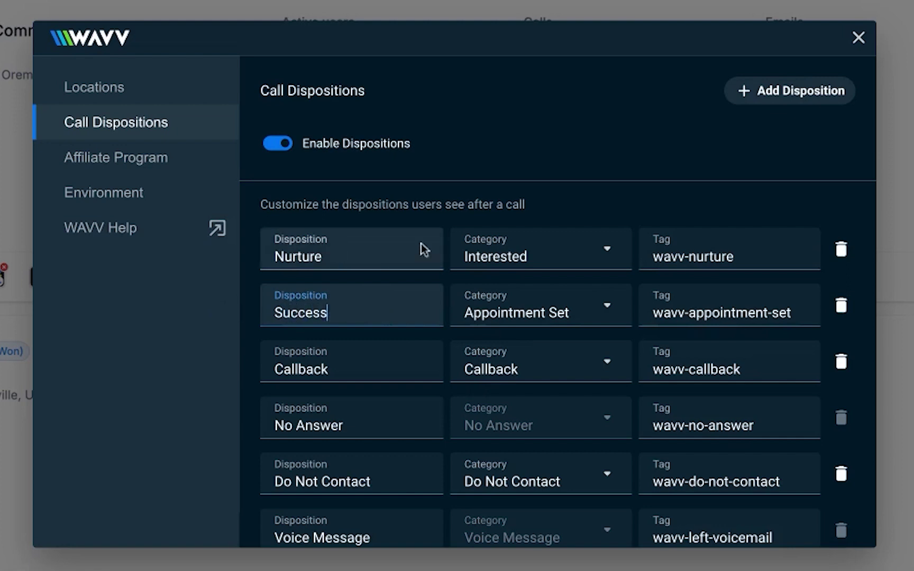
drag(698, 313, 796, 314)
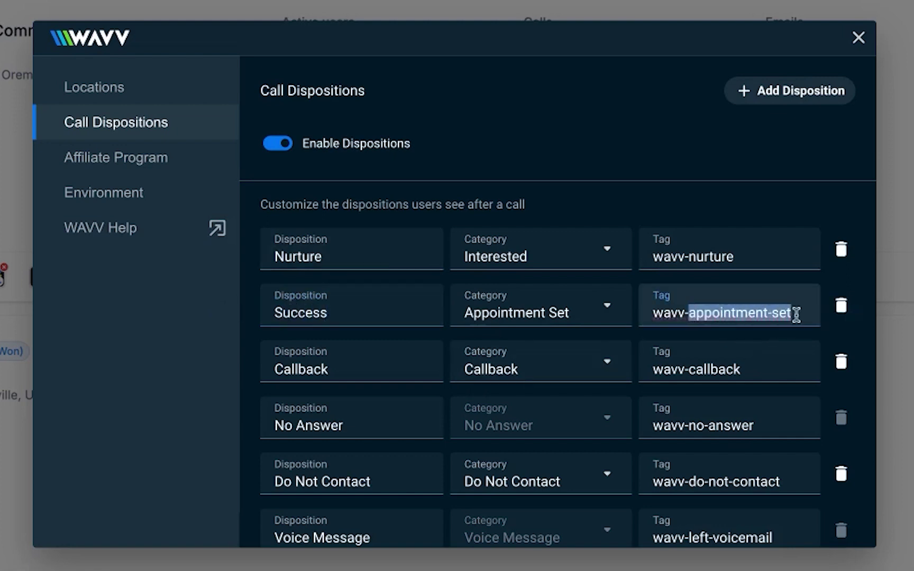
text(success)
click(802, 174)
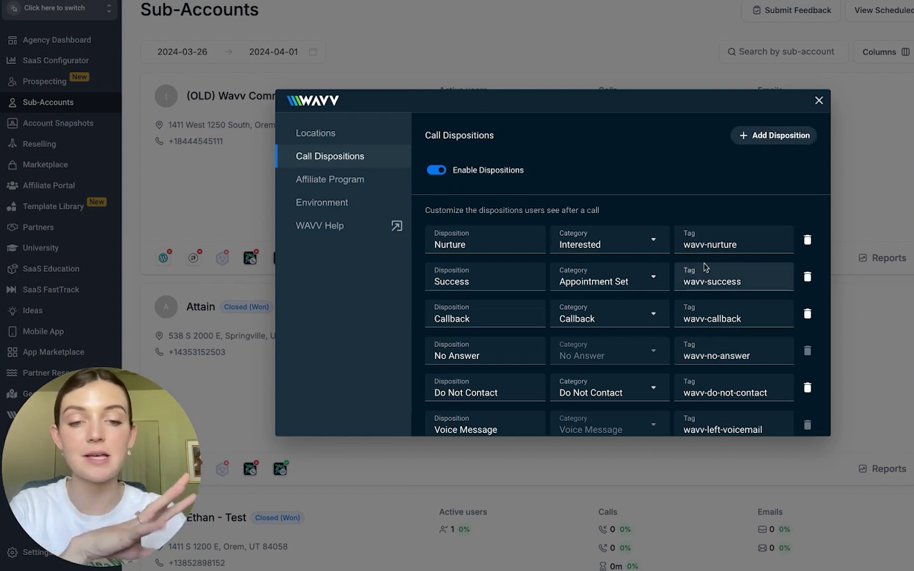
scroll(696, 324, down, 2)
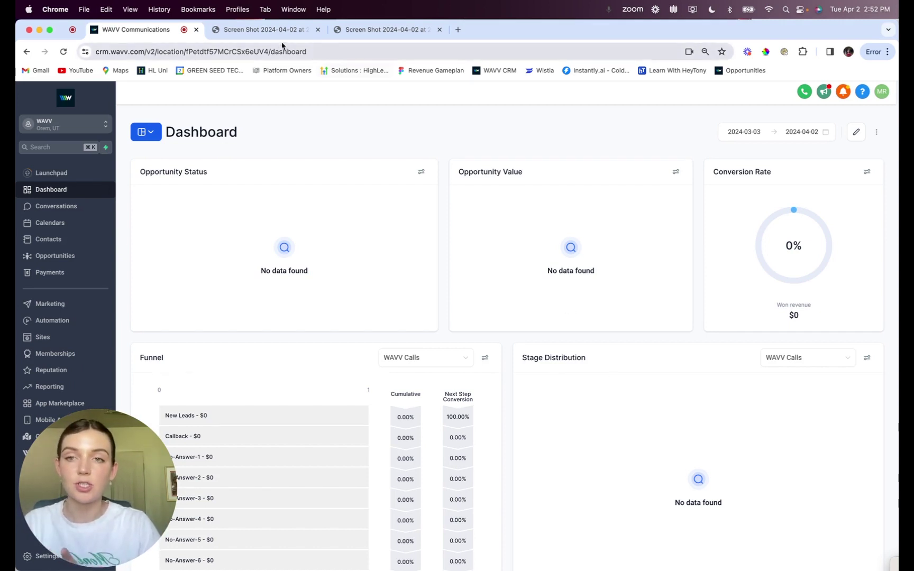
Check the saved dispositions screenshot, then view the WAVV sub-account Dashboard with its WAVV Calls funnel
click(271, 29)
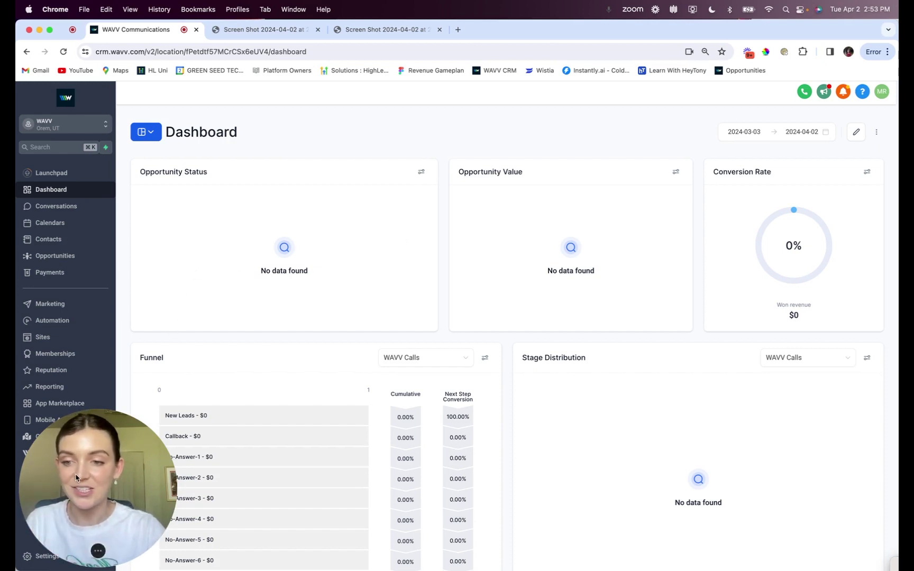
drag(75, 476, 184, 478)
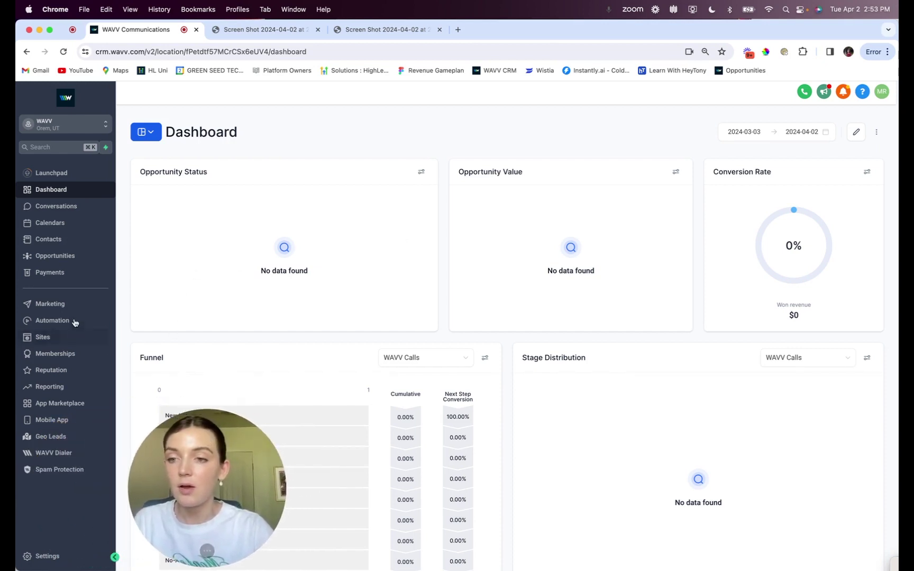
Scroll across the WAVV Calls pipeline stages in Opportunities, then go to the Automation workflow list
click(55, 256)
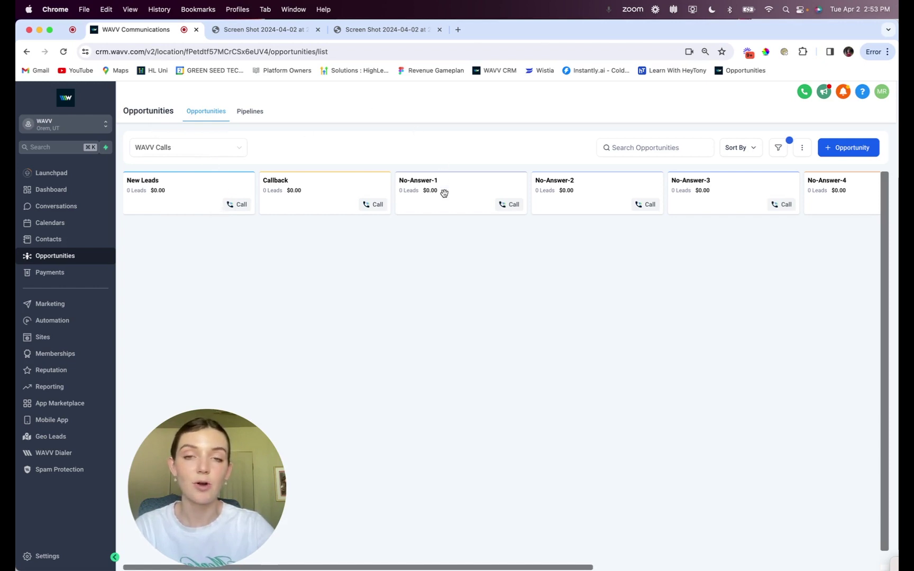
scroll(457, 254, right, 3)
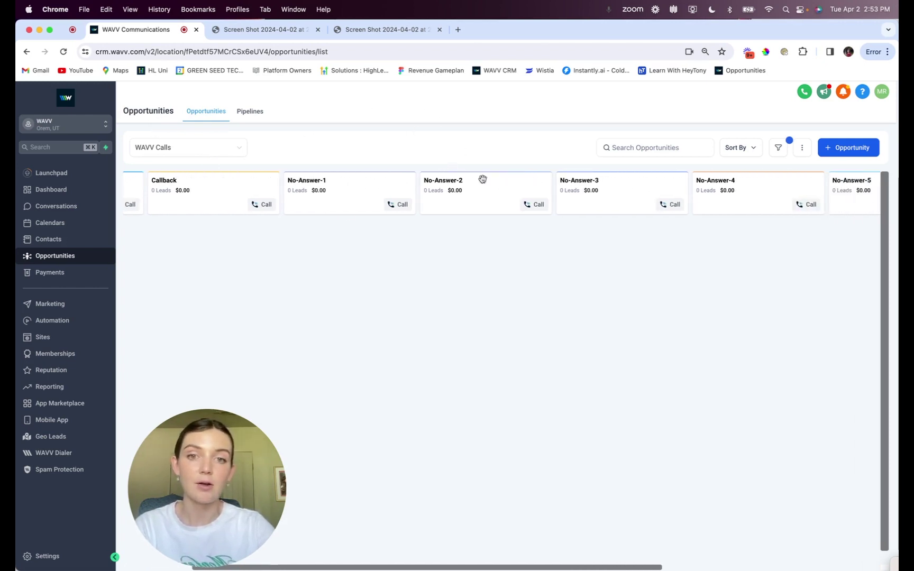
scroll(485, 242, right, 7)
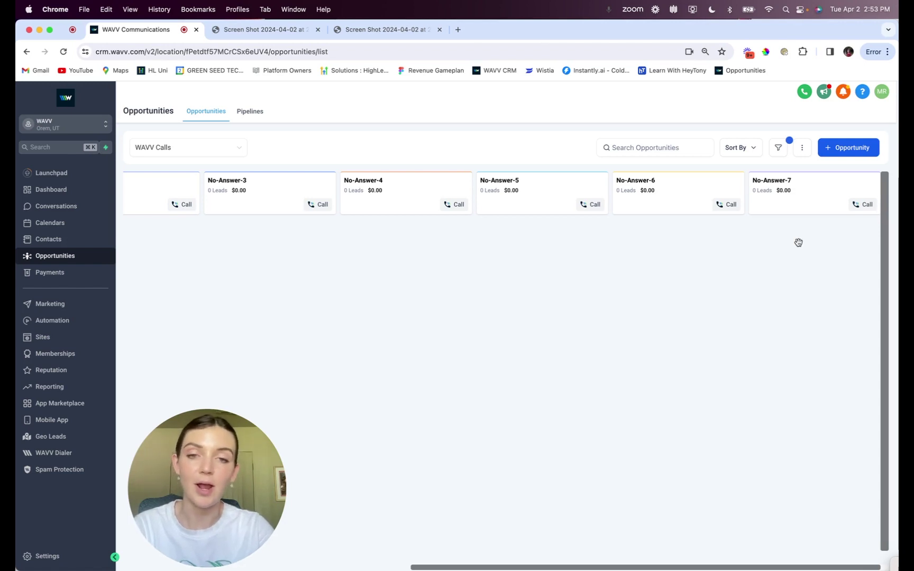
scroll(202, 210, left, 10)
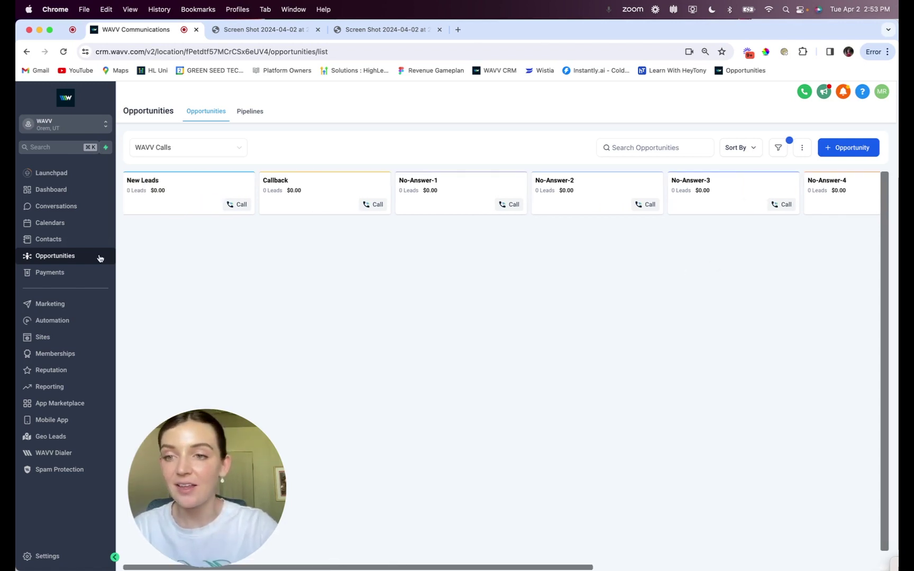
click(57, 320)
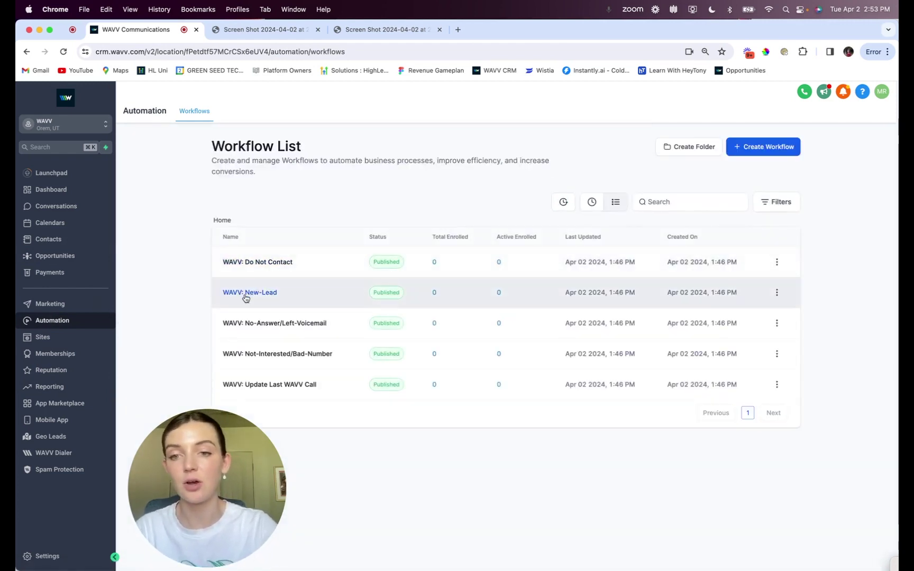
click(273, 298)
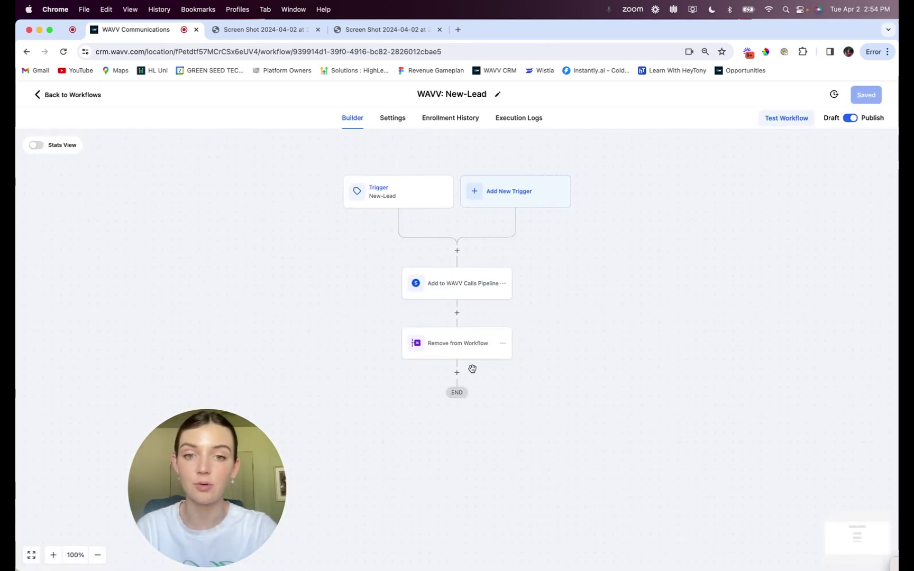
click(59, 96)
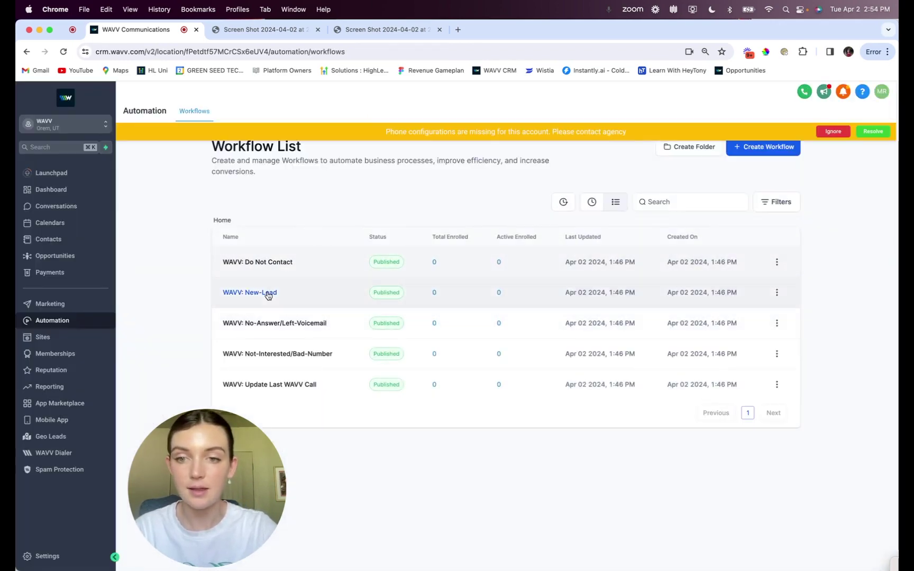
click(270, 327)
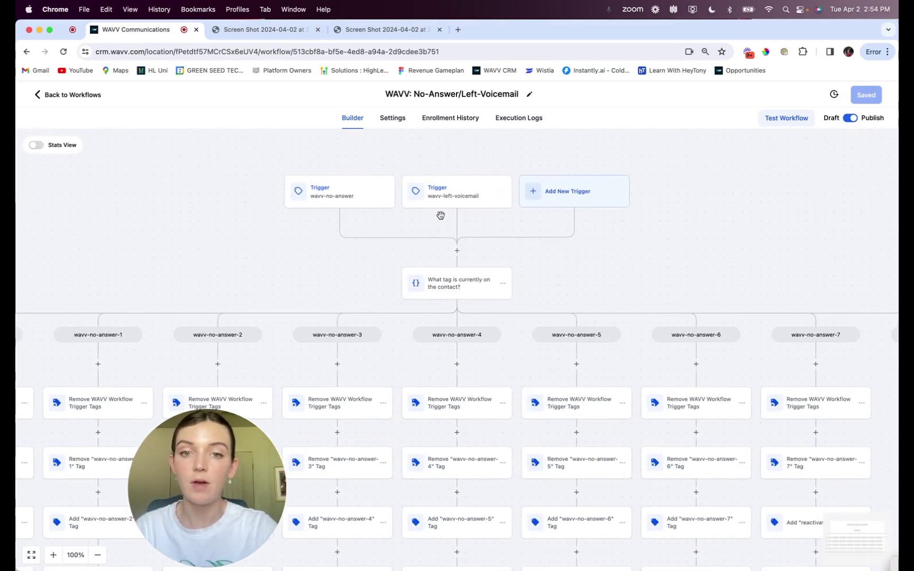
scroll(429, 288, down, 5)
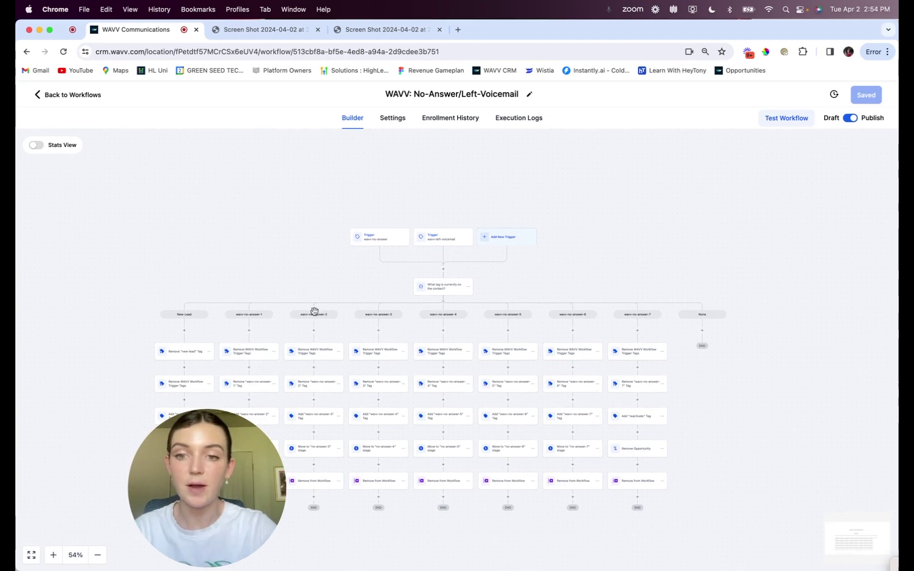
scroll(385, 308, left, 5)
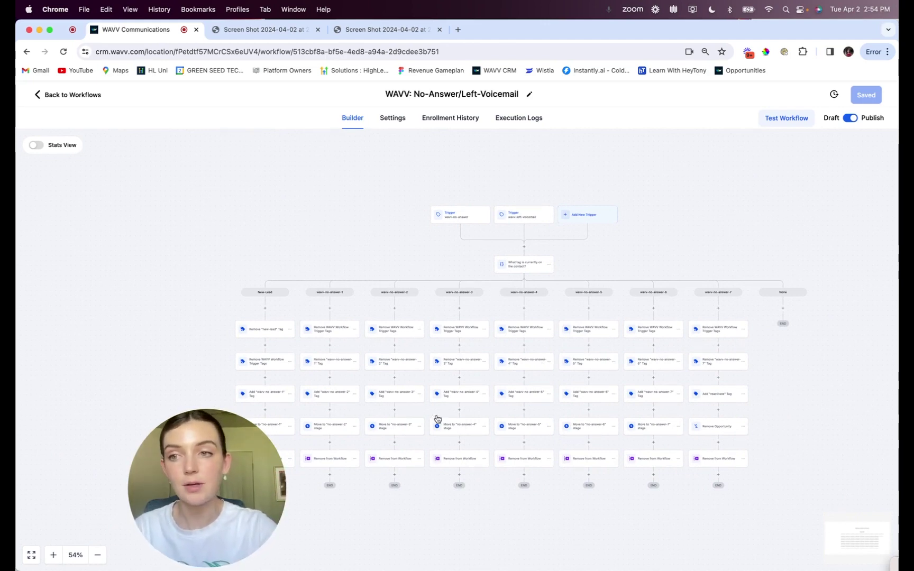
click(48, 95)
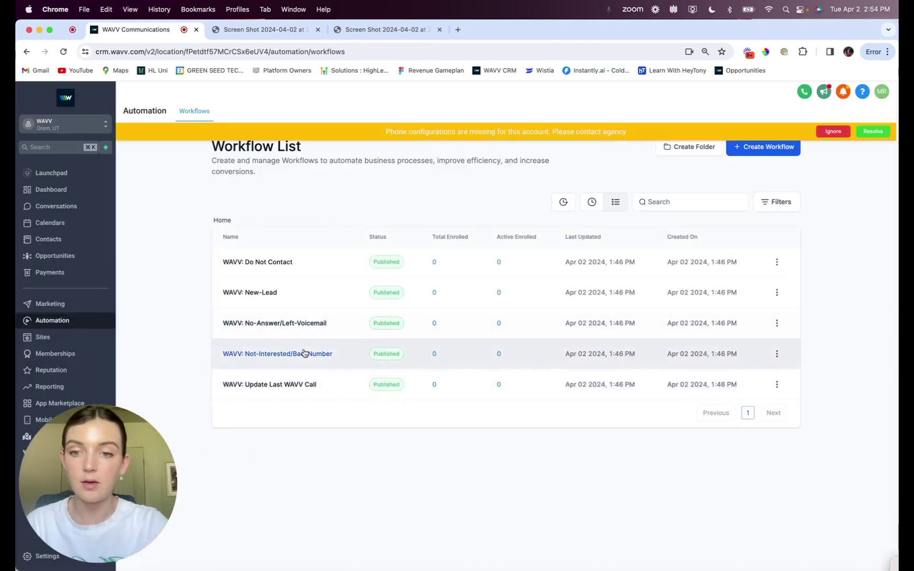
Look inside the WAVV: Not-Interested/Bad-Number and WAVV: Do Not Contact workflows, returning to the list each time
click(305, 354)
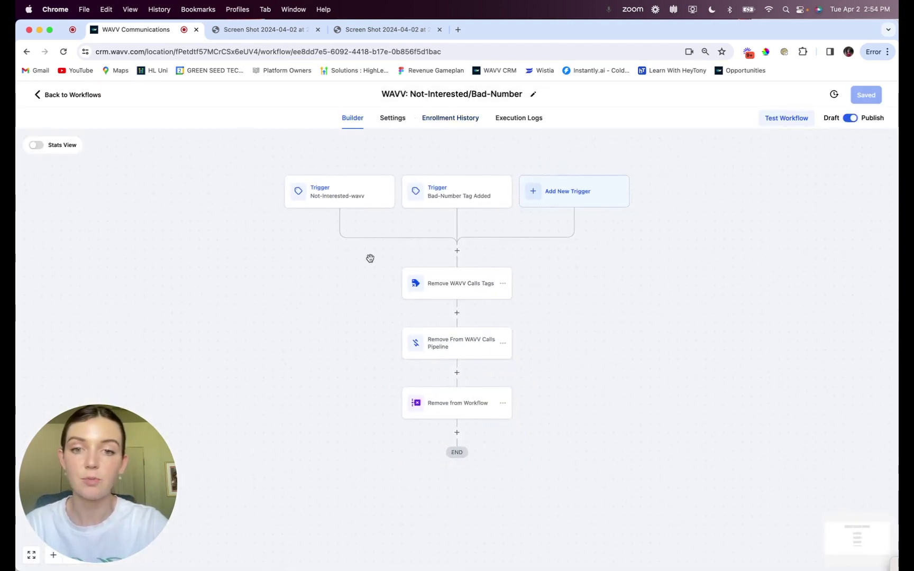
click(63, 96)
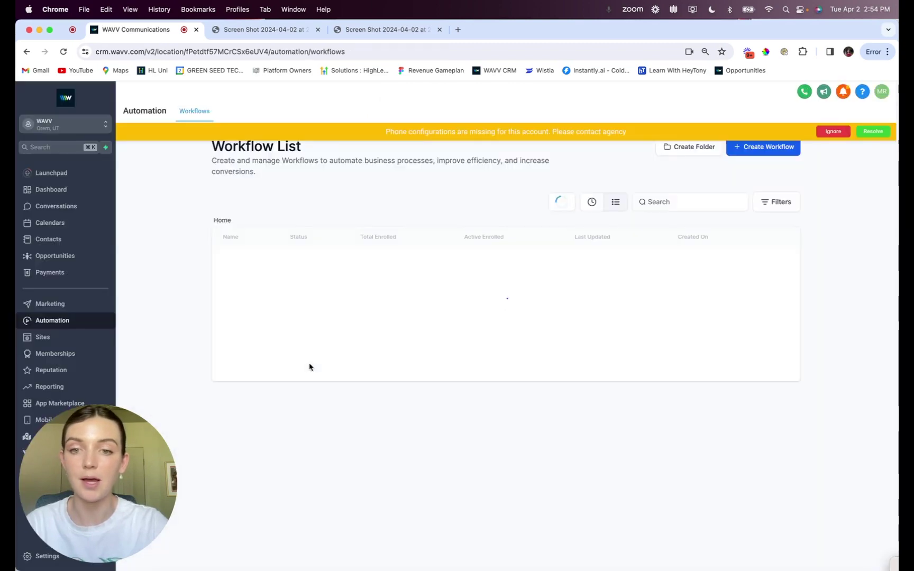
click(261, 258)
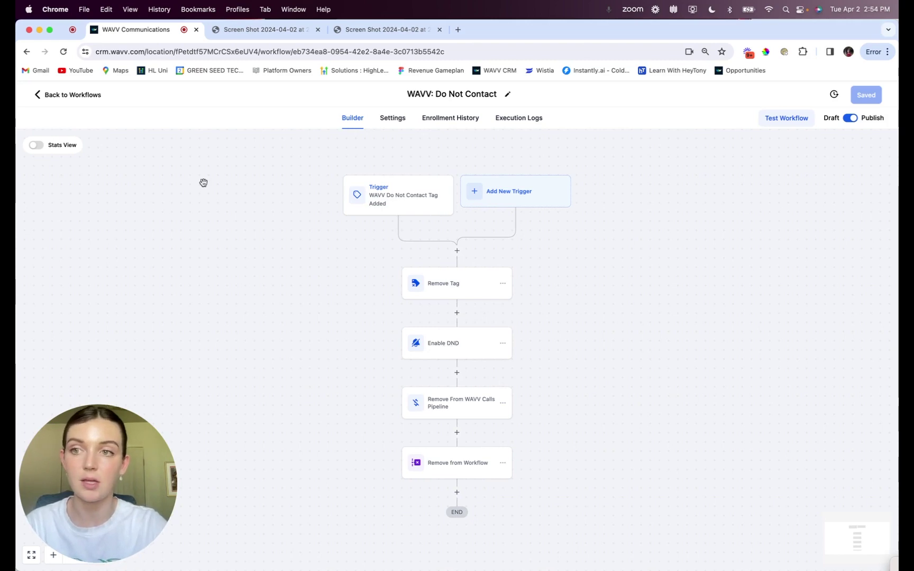
click(64, 95)
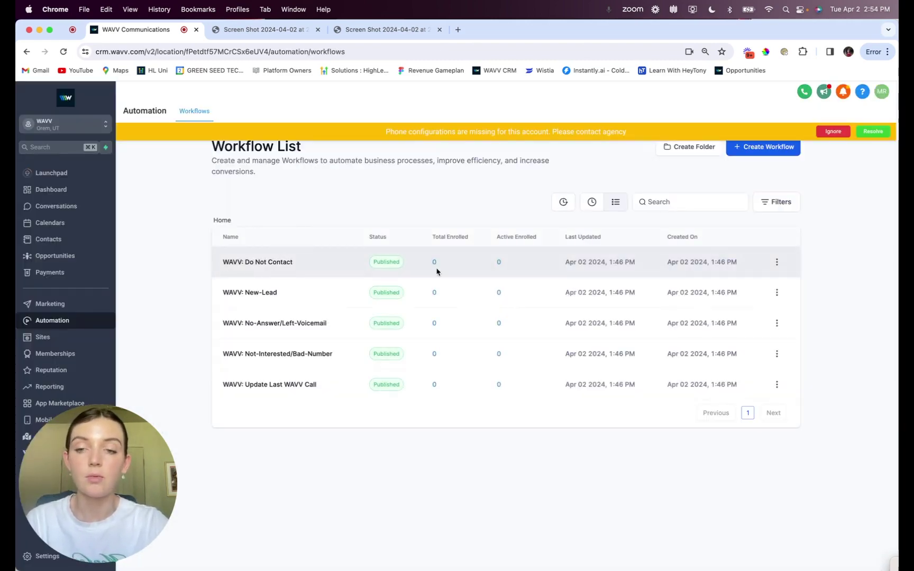
Inspect the WAVV: Update Last WAVV Call workflow's tag triggers, then return to the workflow list
click(260, 386)
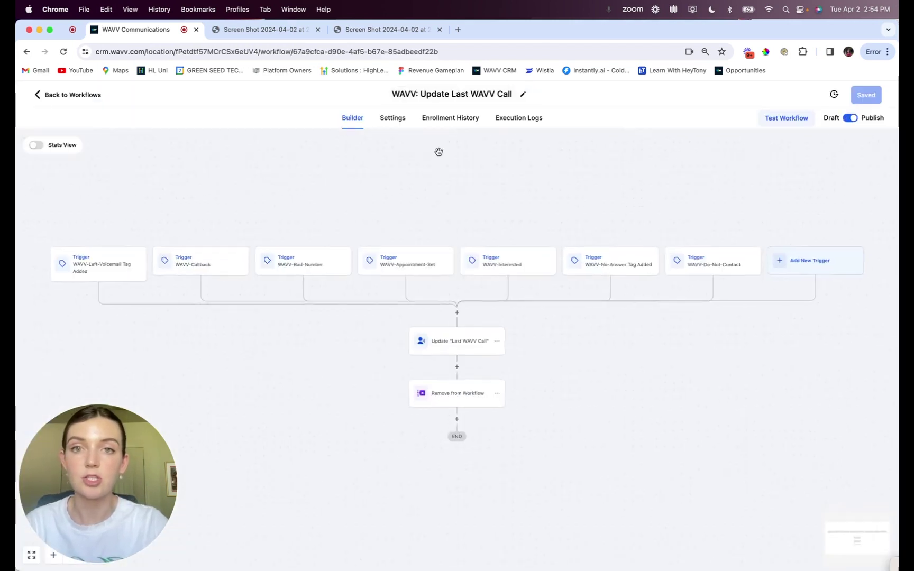
scroll(423, 186, down, 2)
scroll(414, 254, down, 3)
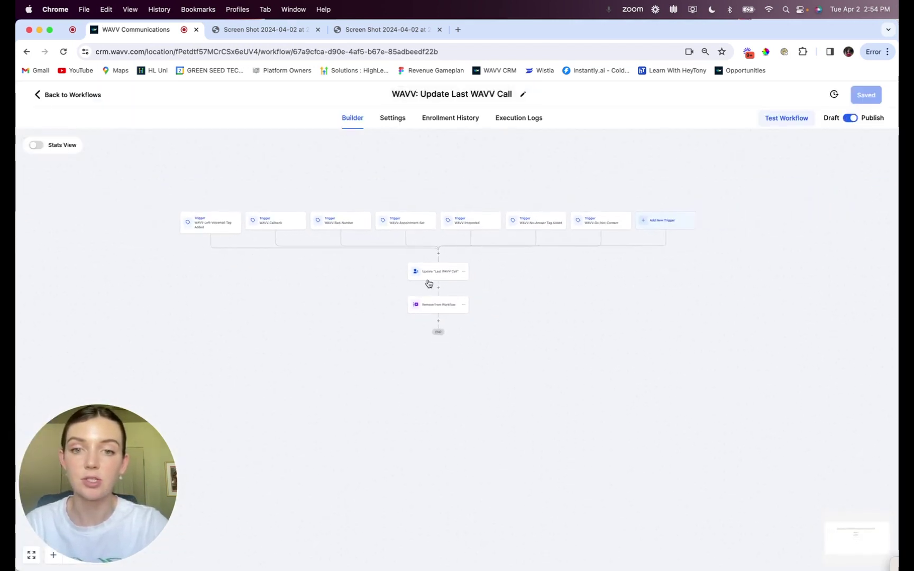
scroll(430, 283, up, 5)
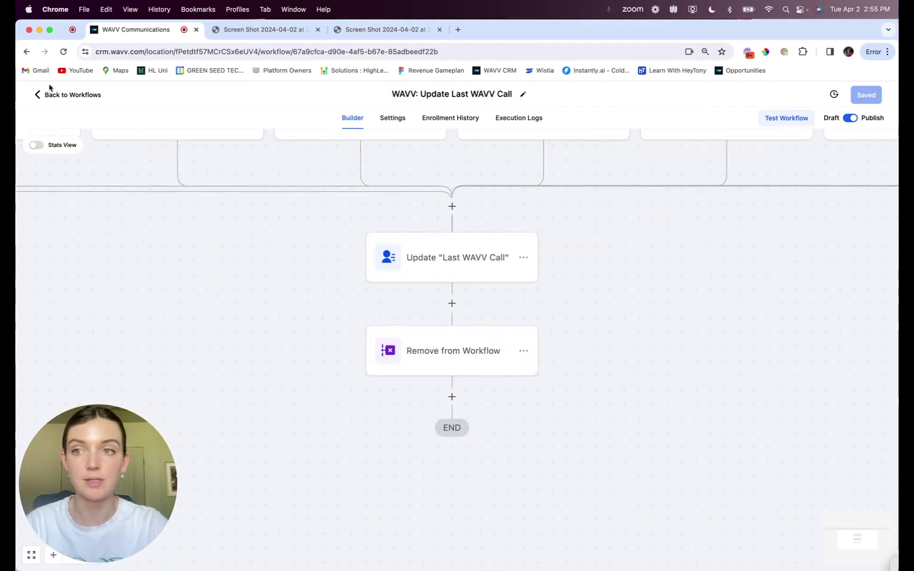
click(51, 91)
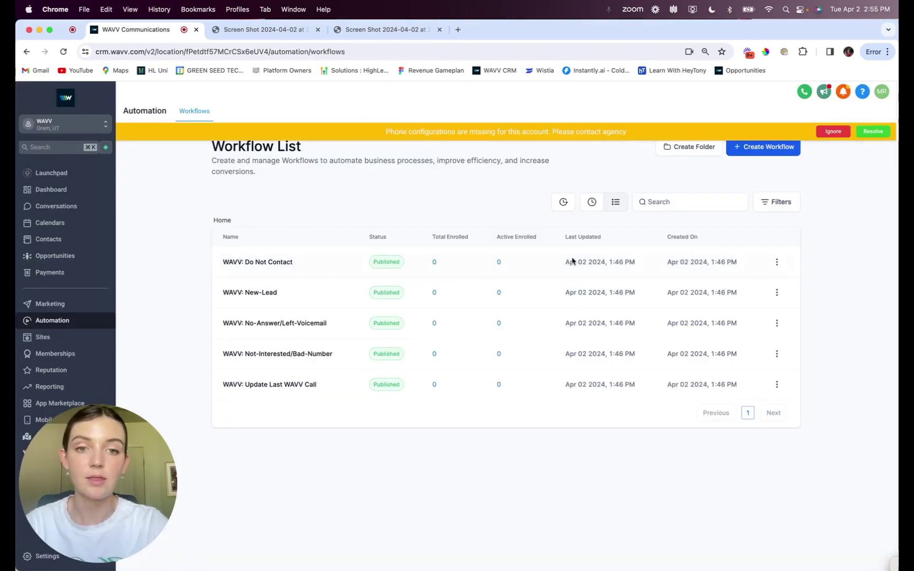
click(270, 31)
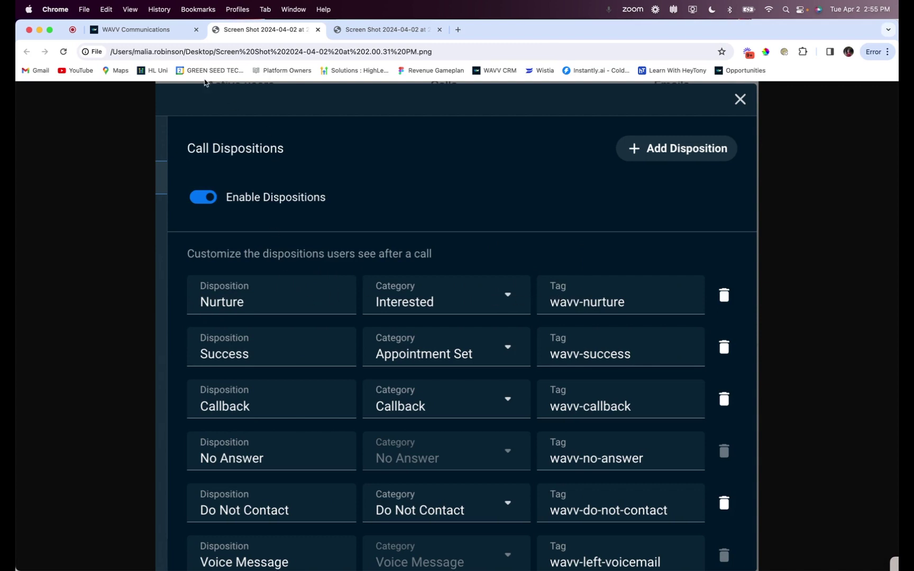
click(142, 30)
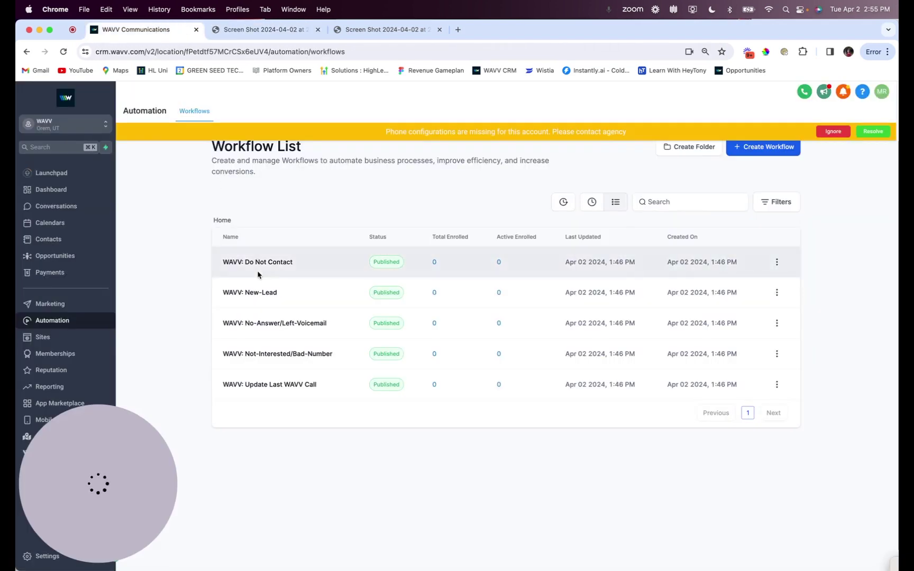
Create a workflow from scratch and title it 'WAVV: WAVV-Nuture'
click(760, 147)
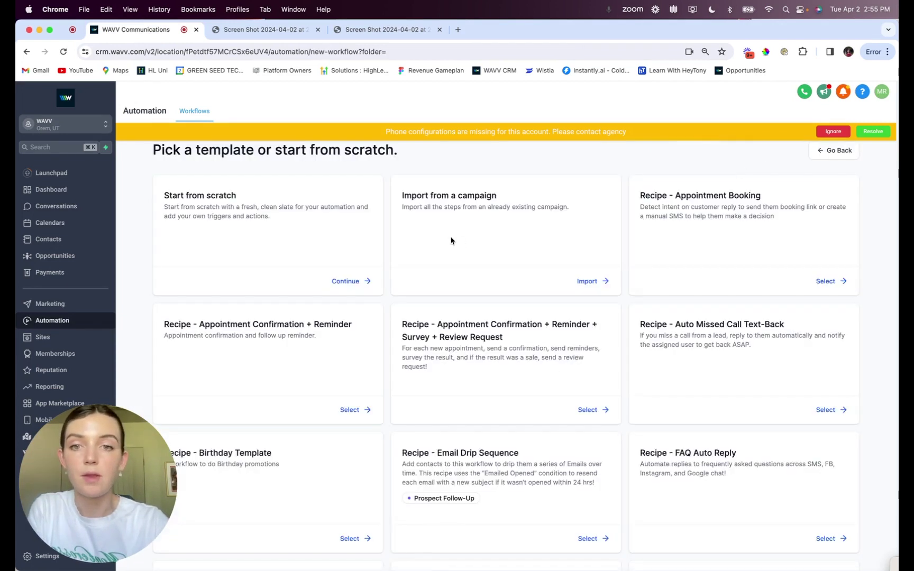
click(338, 281)
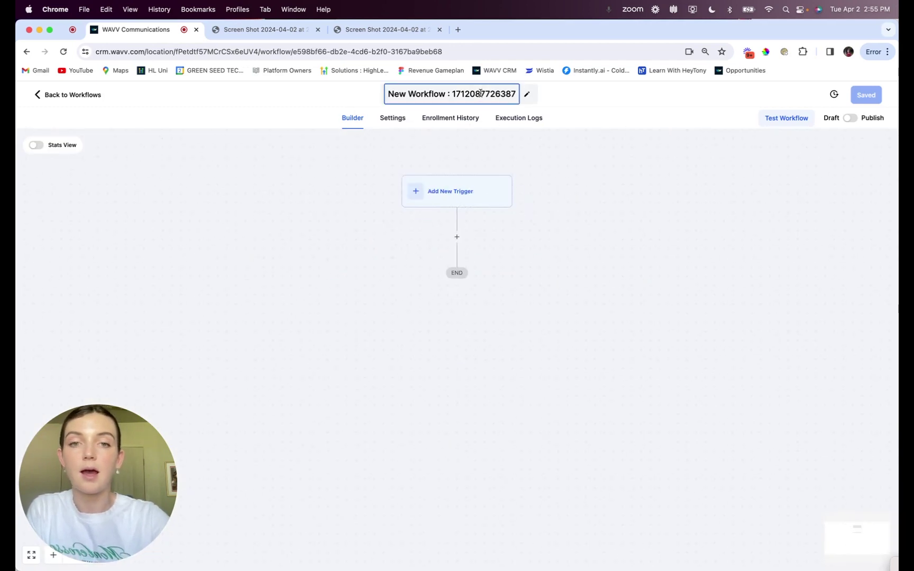
double_click(480, 93)
key(super+a)
text(WAVV: )
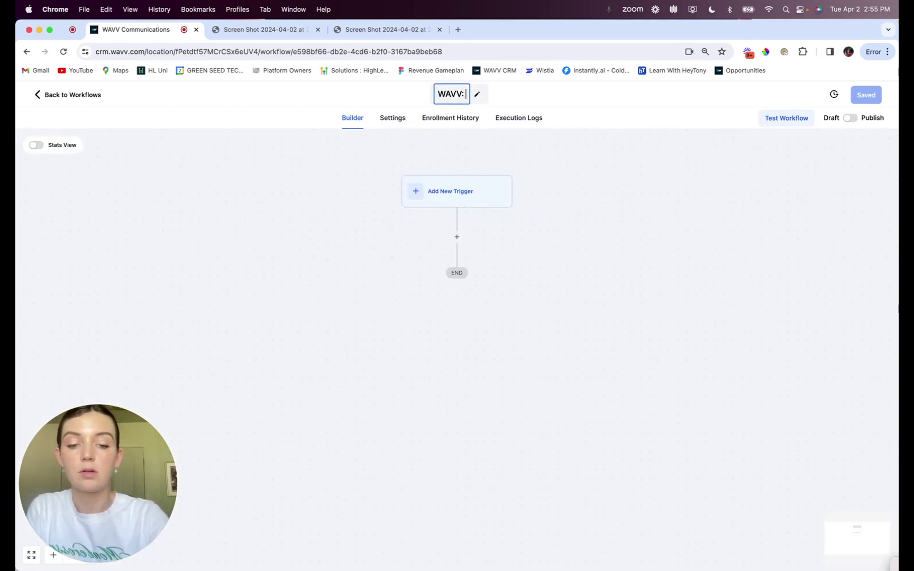
text(Nu)
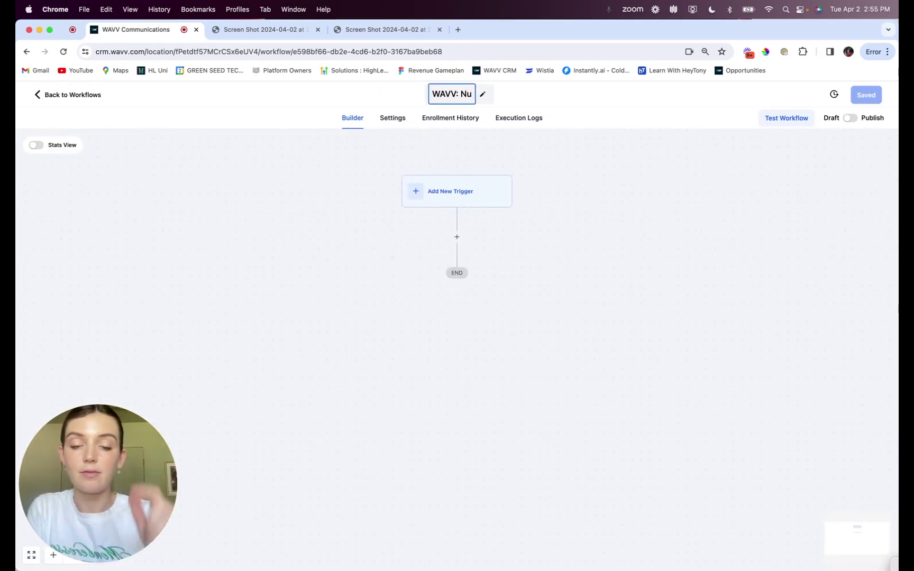
text(ture)
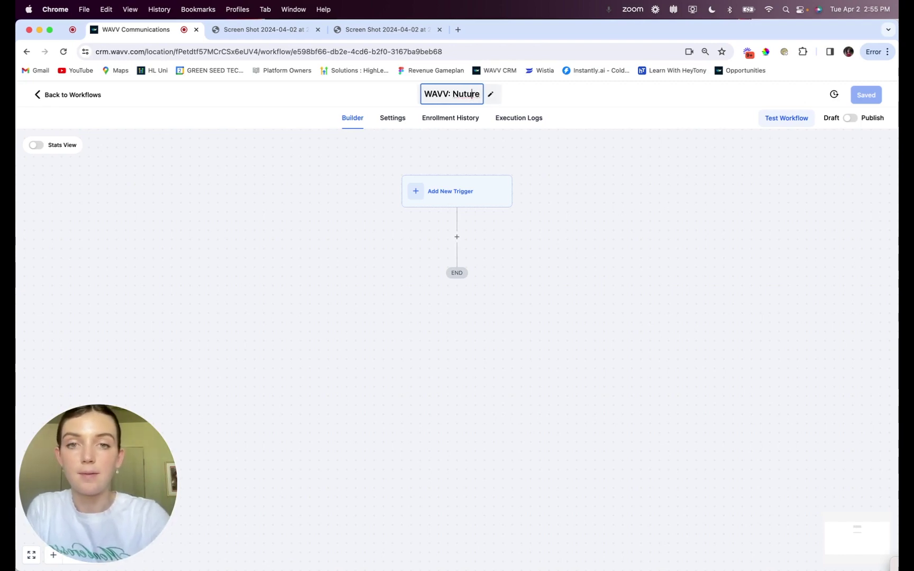
click(452, 94)
text(WAVV-)
click(589, 221)
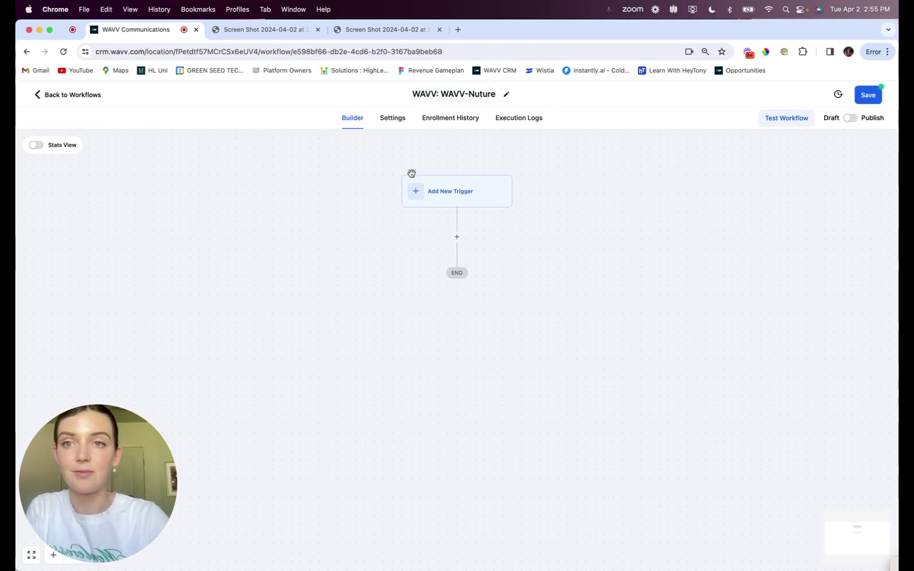
click(370, 30)
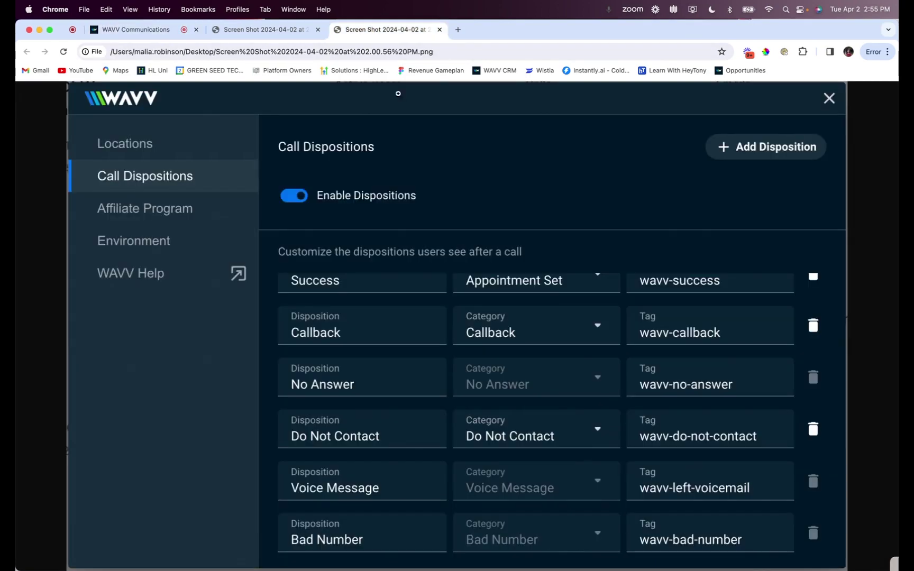
click(247, 30)
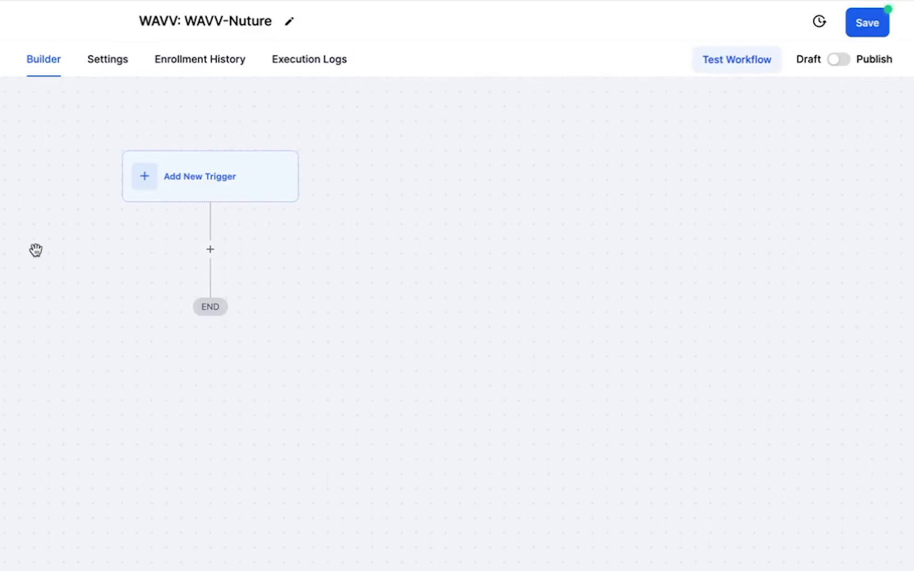
Add a Contact Tag trigger named 'tag added wavv-nurture'
click(189, 178)
text(tag)
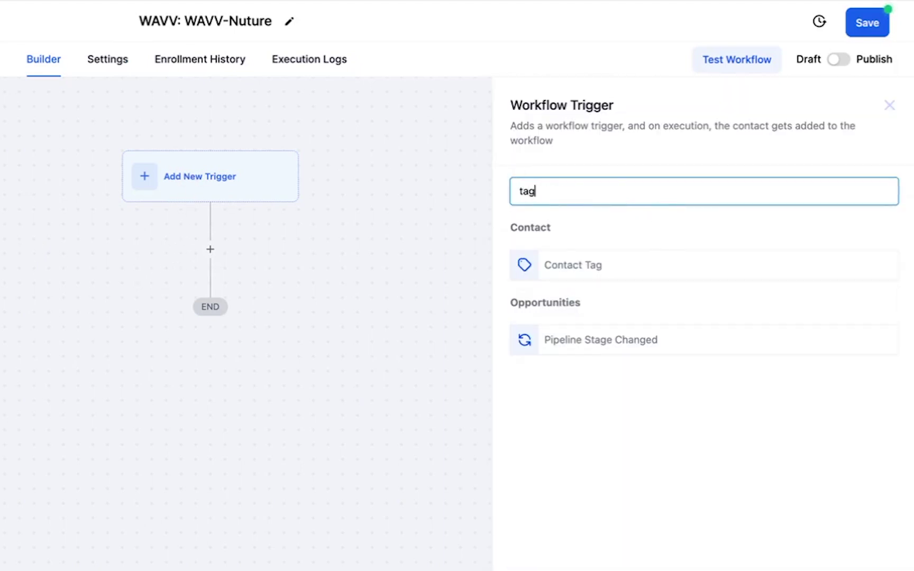
click(622, 263)
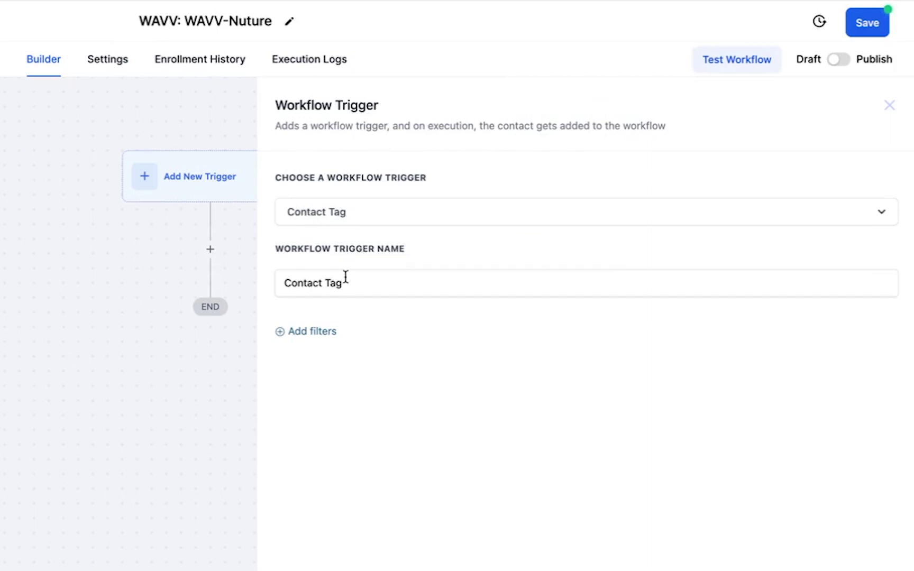
drag(345, 280, 279, 283)
text(w)
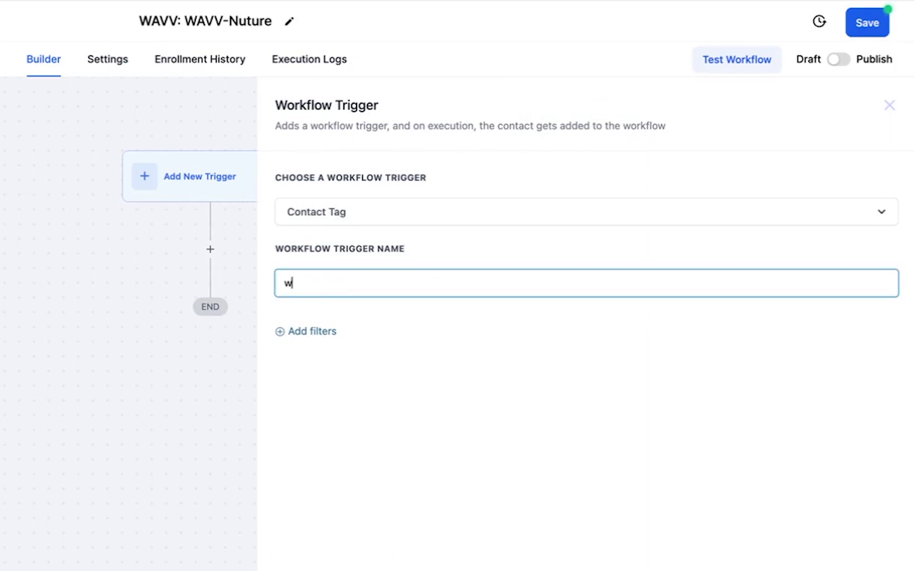
text(avv-nuru)
key(BackSpace)
text(ture)
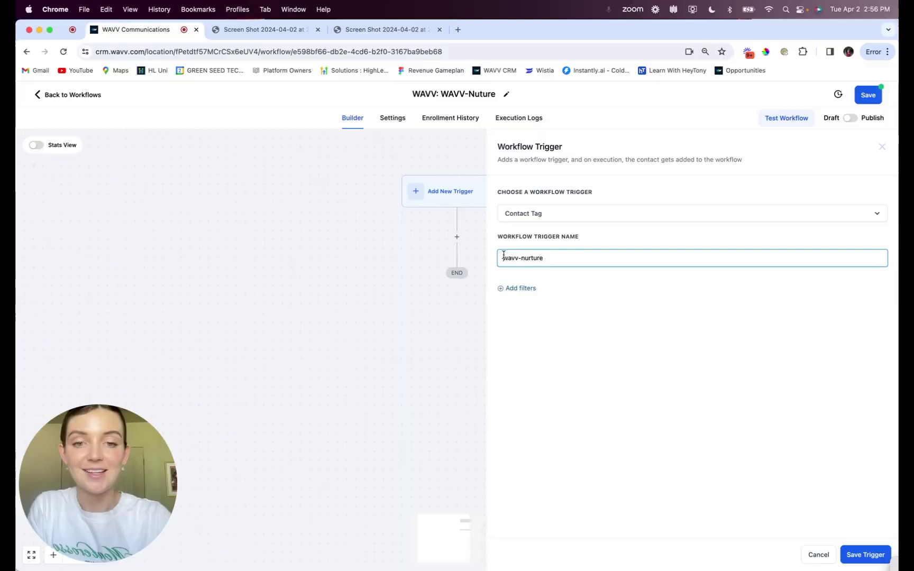
click(504, 257)
text(tagg added)
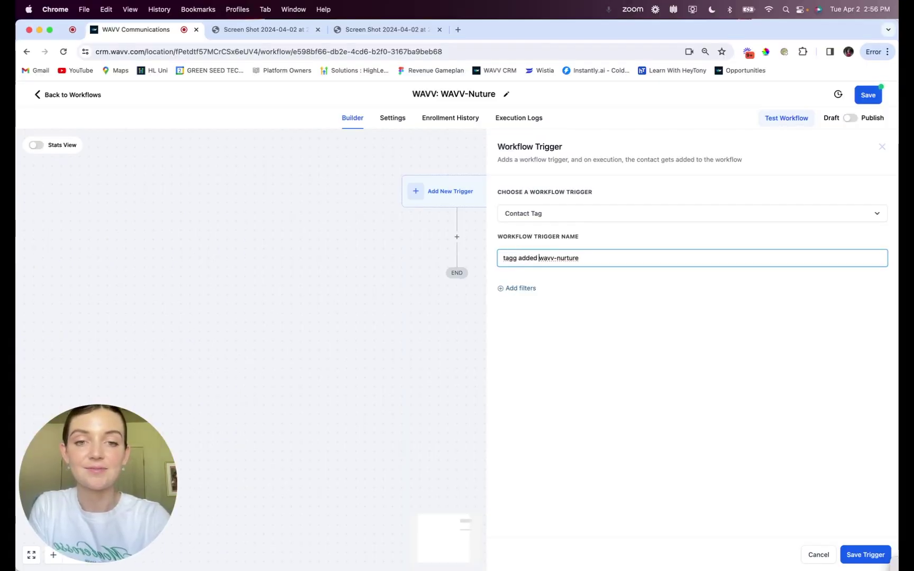
click(516, 258)
key(BackSpace)
Filter the trigger on Tag Added wavv-nurture, creating that tag, and save the trigger
click(509, 289)
click(523, 303)
click(521, 363)
click(718, 299)
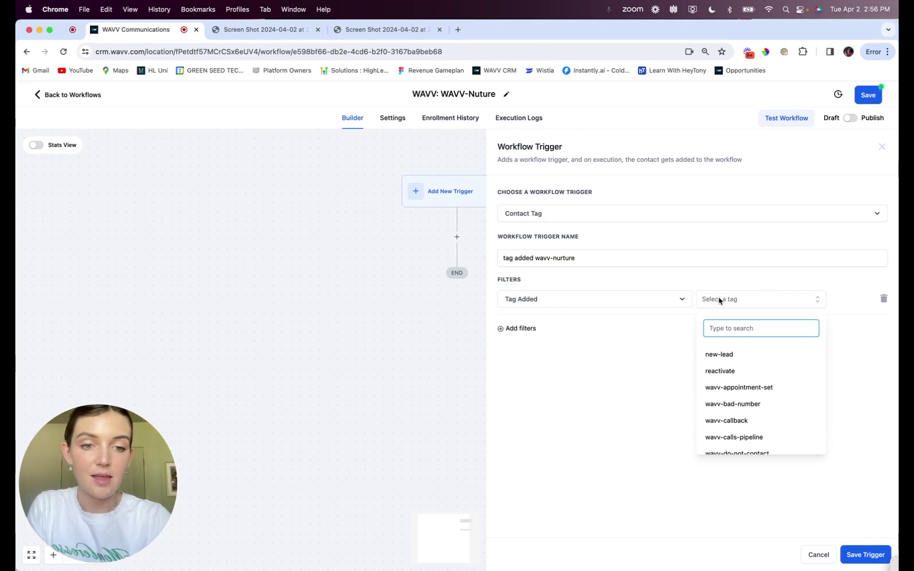
text(wavv-nurture)
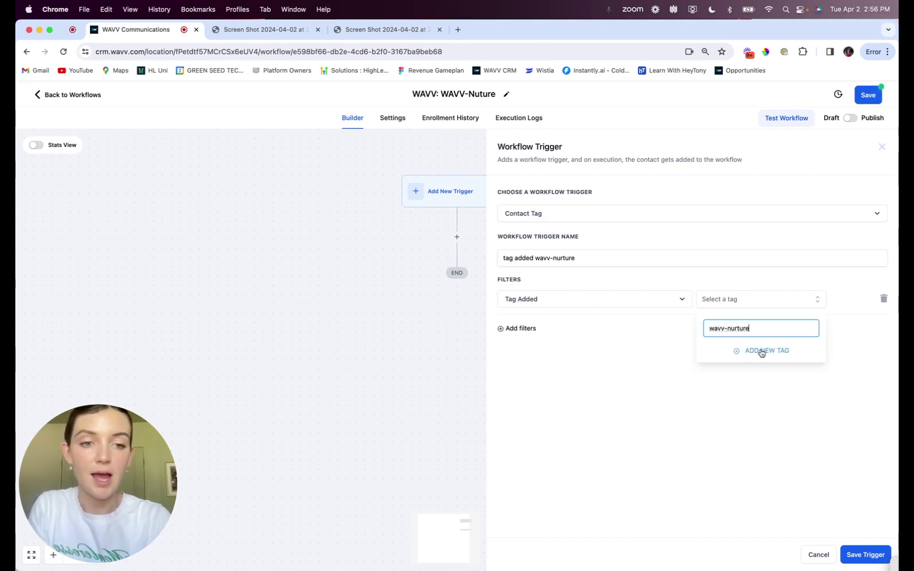
click(762, 351)
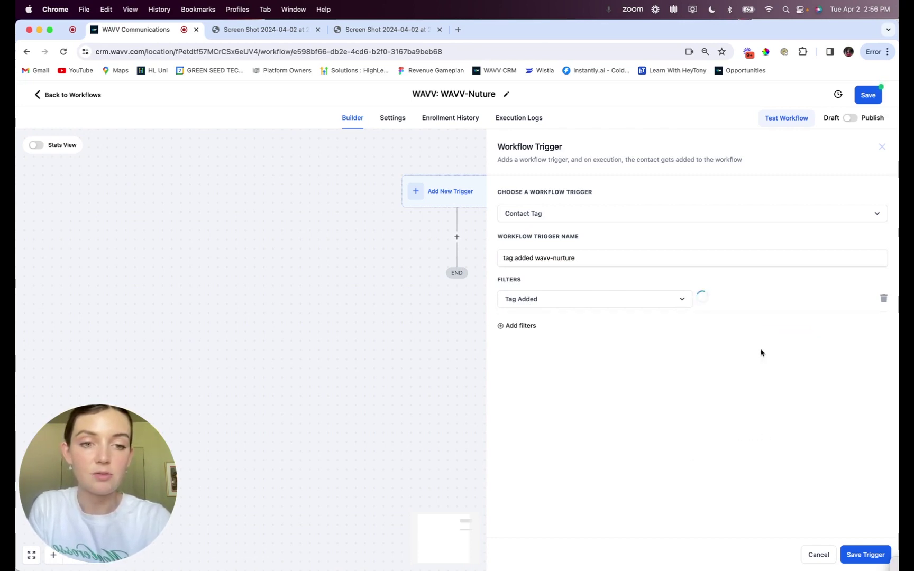
click(865, 555)
click(867, 95)
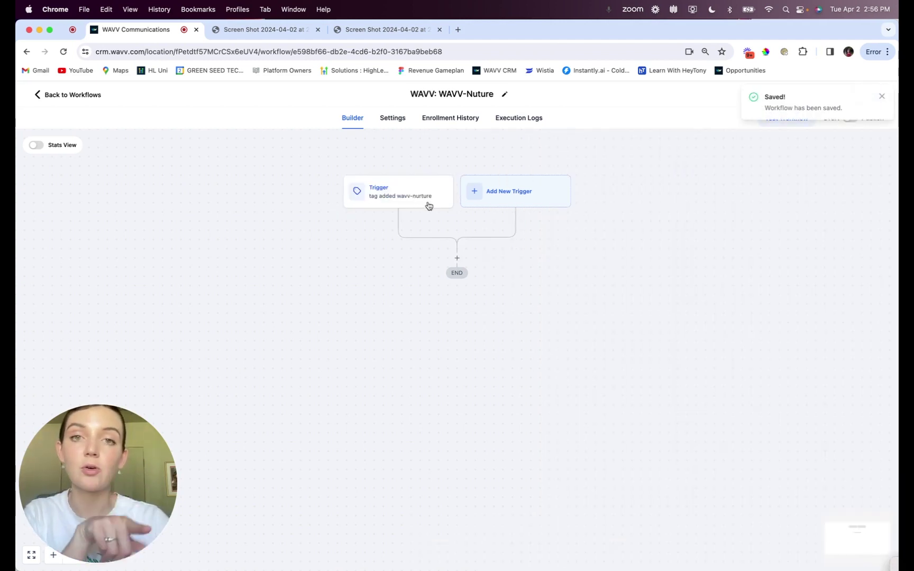
Start an Add To Workflow action after the trigger, then discard it without choosing a target workflow
click(457, 258)
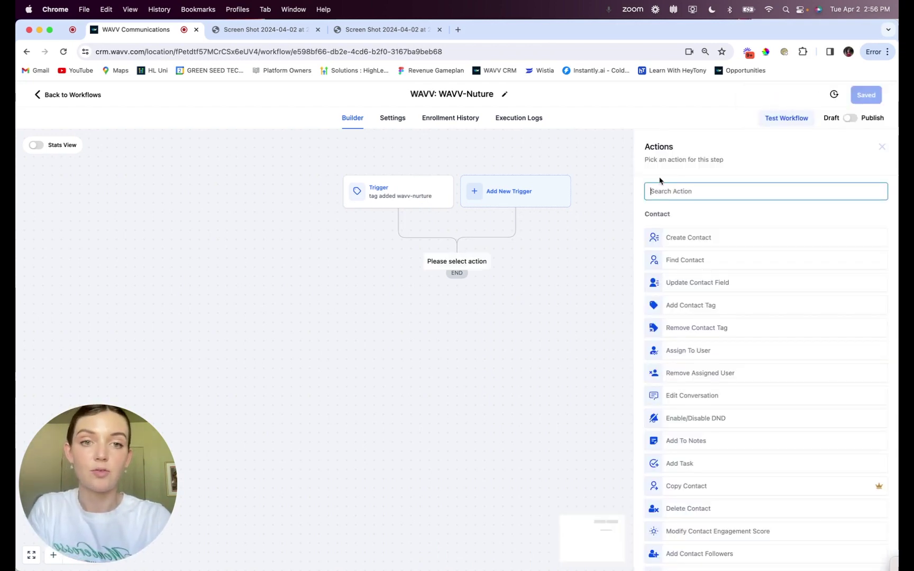
text(add)
key(BackSpace)
key(BackSpace)
key(BackSpace)
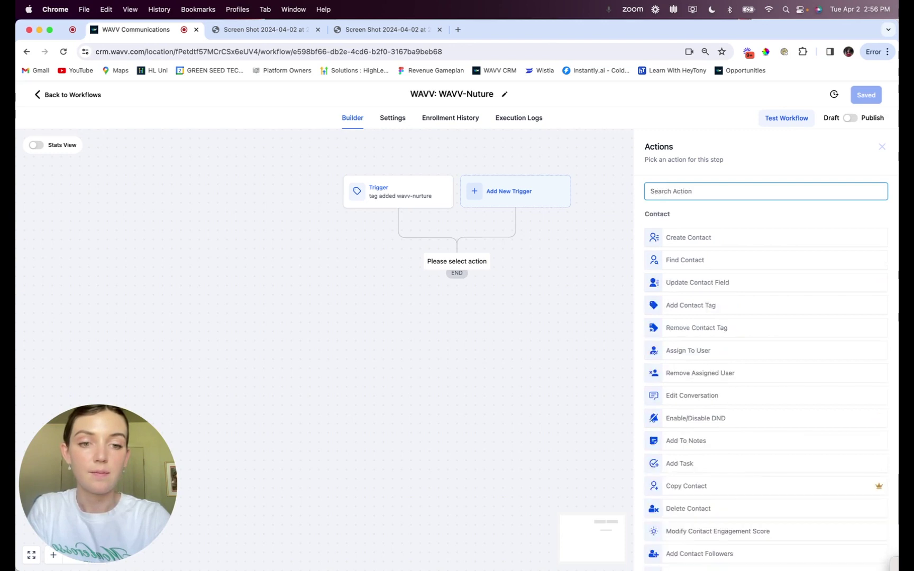
text(add)
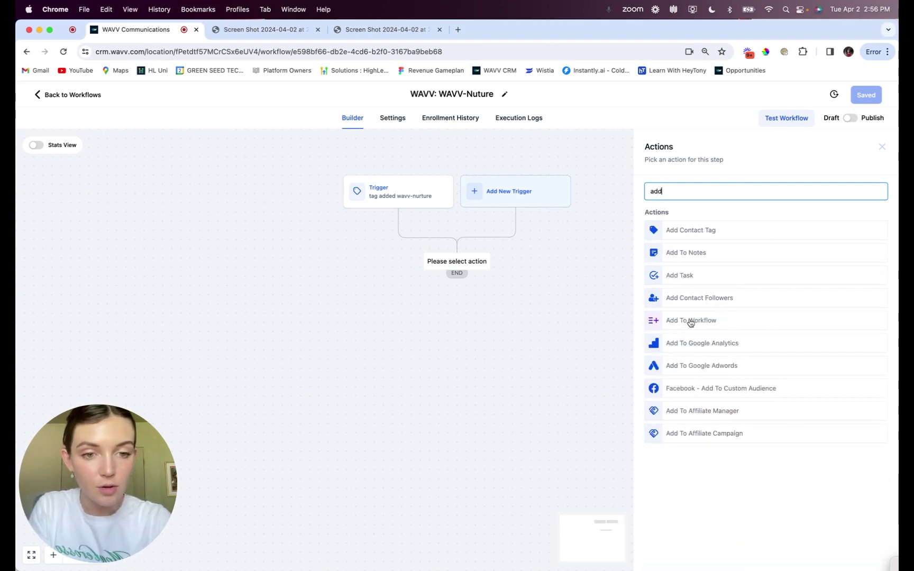
click(689, 320)
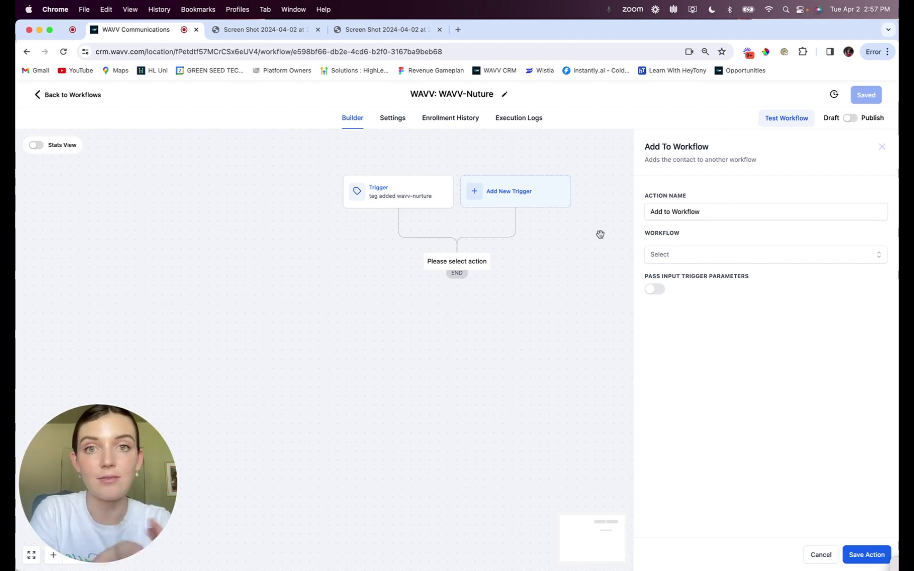
click(676, 264)
click(703, 238)
click(690, 259)
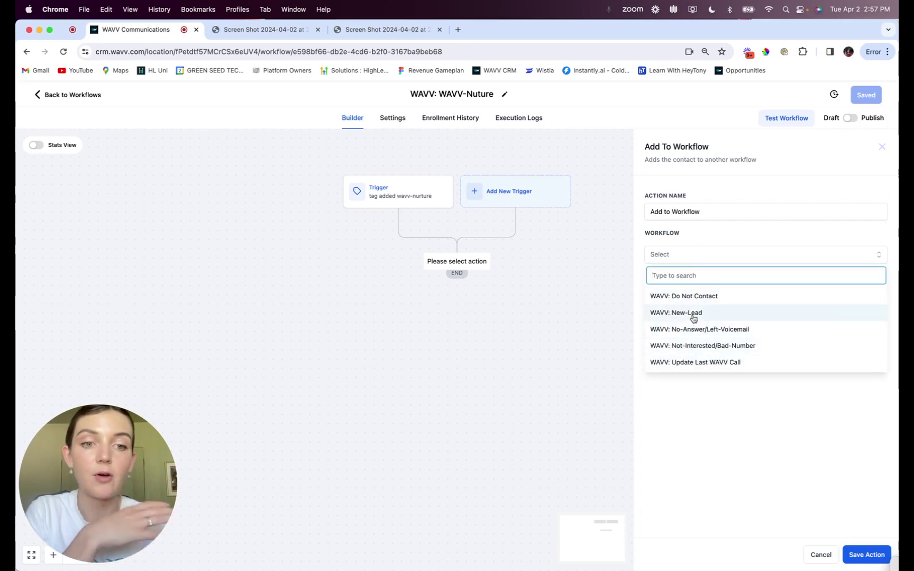
click(718, 250)
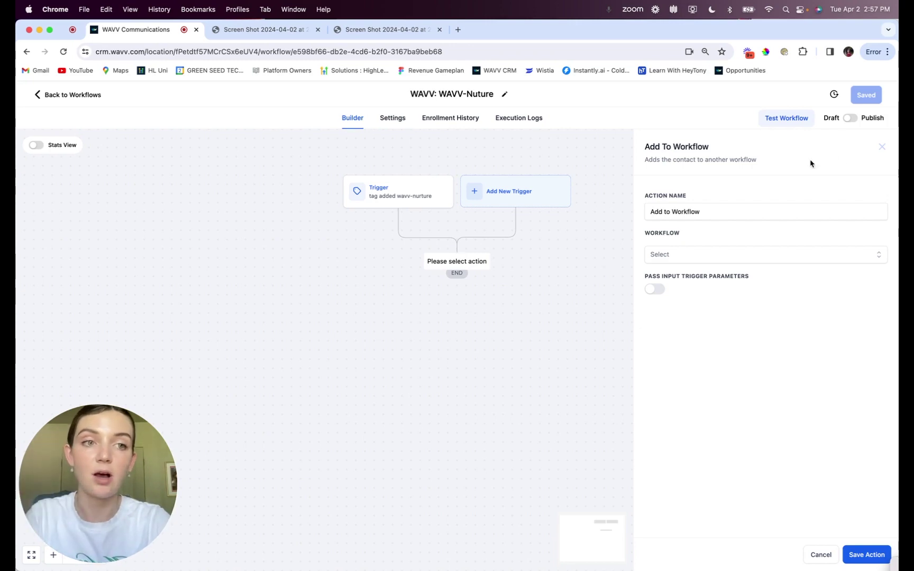
click(883, 147)
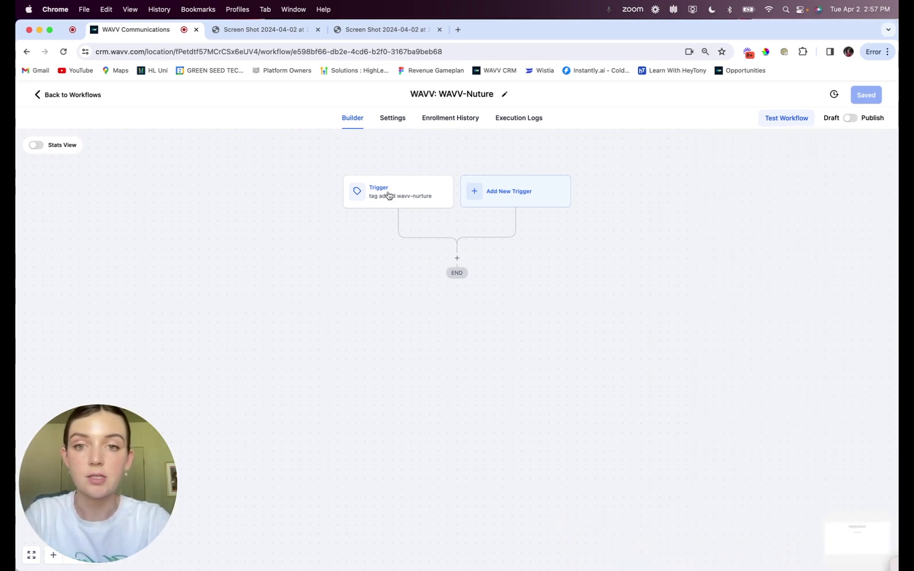
Glance at the Call Dispositions screenshot, then go back to the workflow list with WAVV-Nuture as a draft
click(260, 37)
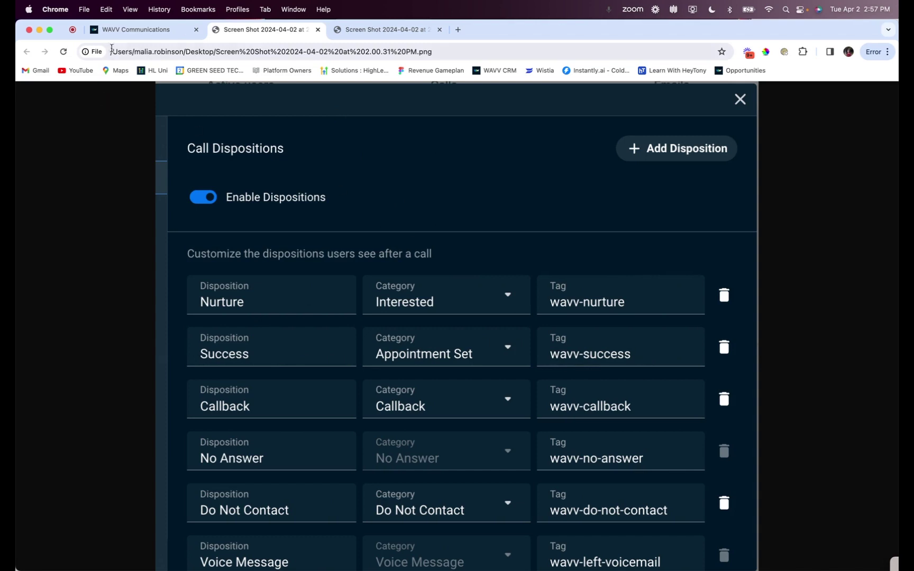
click(124, 30)
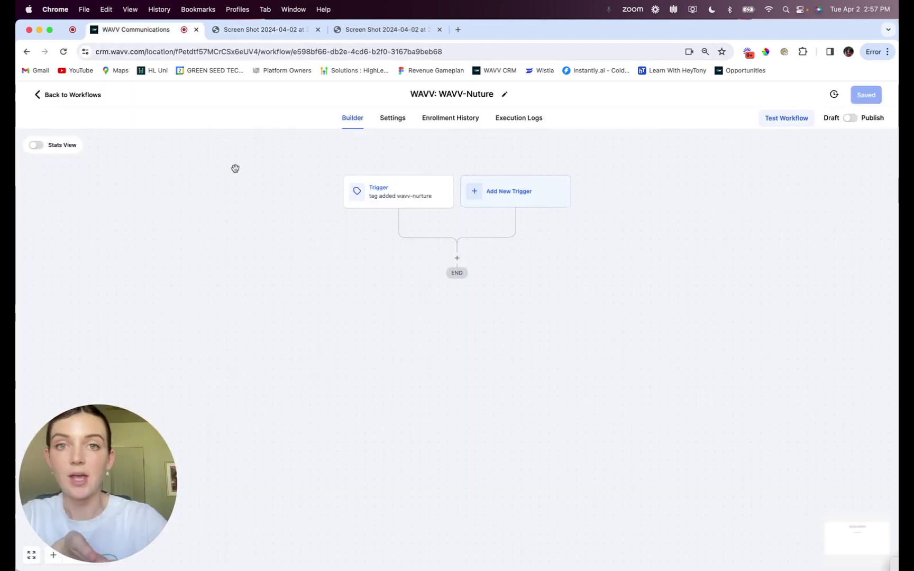
click(51, 95)
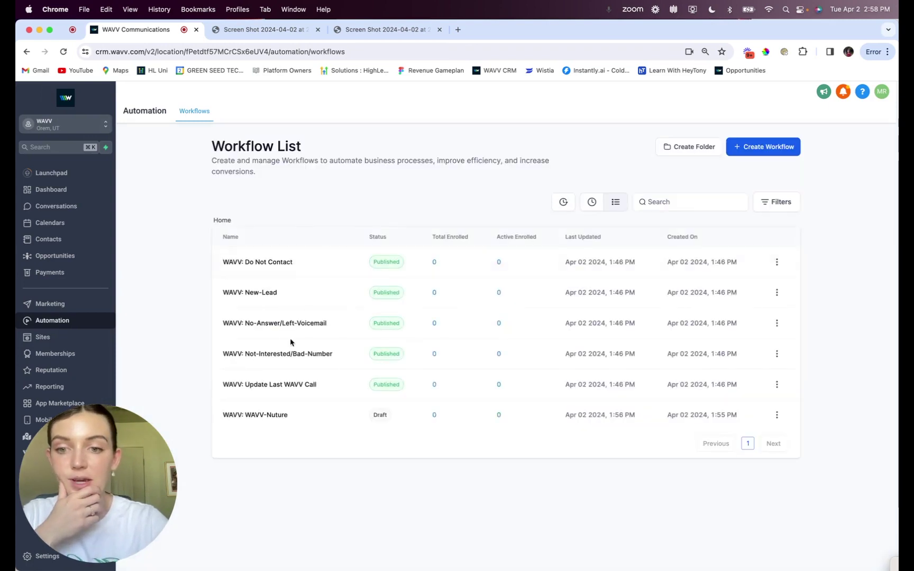
Create a blank workflow named 'WAVV: wavv-success', checking the disposition tags in the screenshot
click(752, 151)
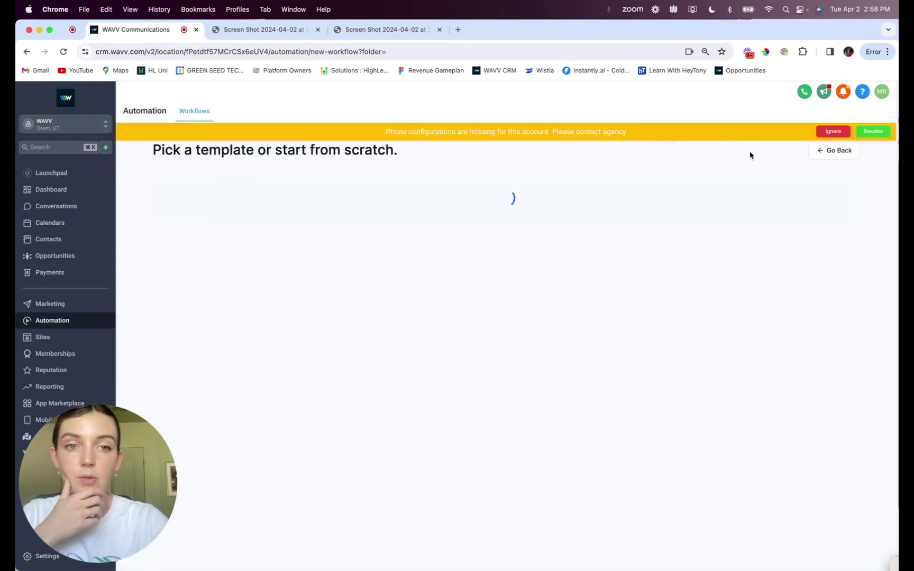
click(346, 283)
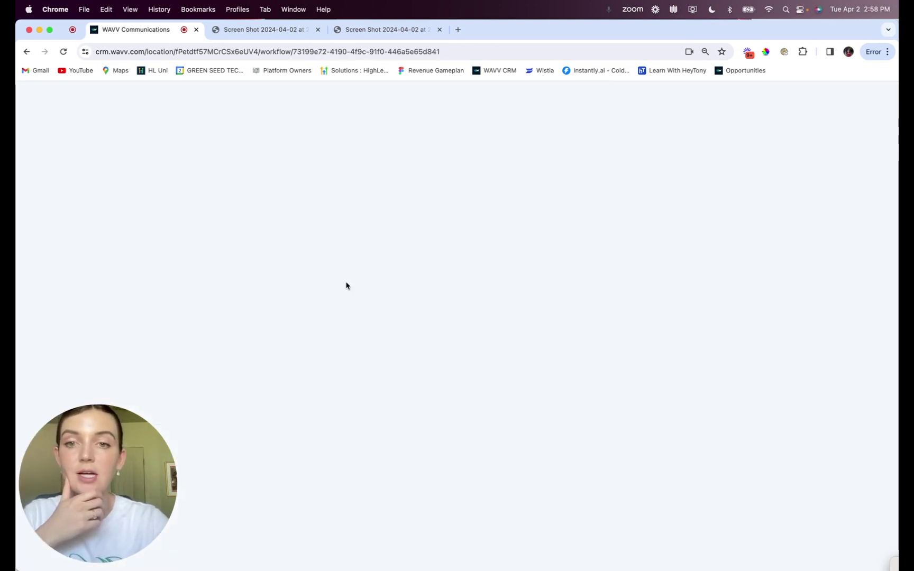
text(WAVV)
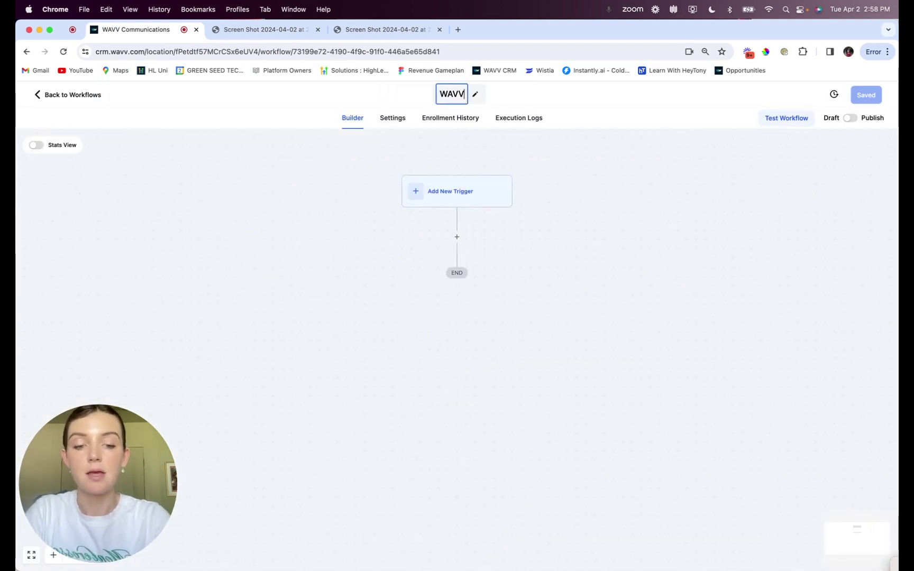
text(: wavv-success)
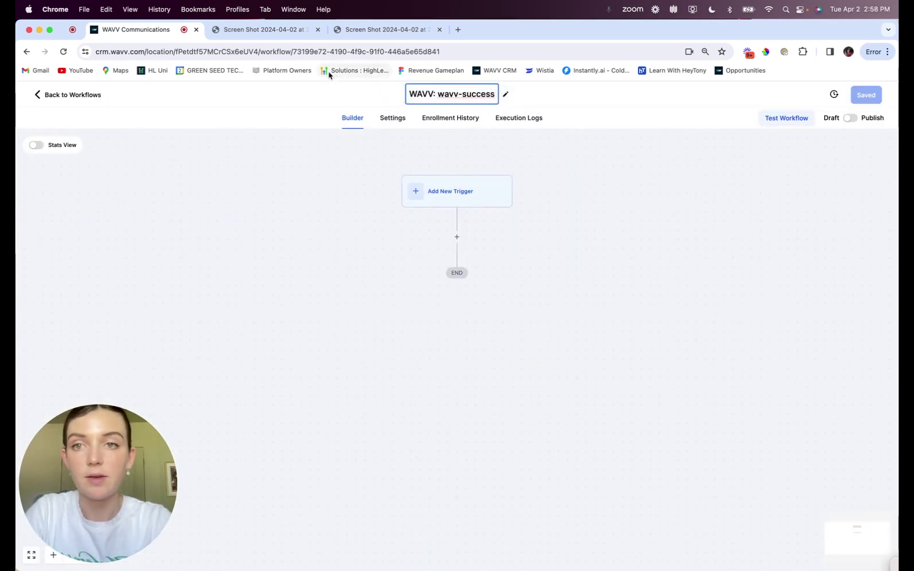
click(262, 30)
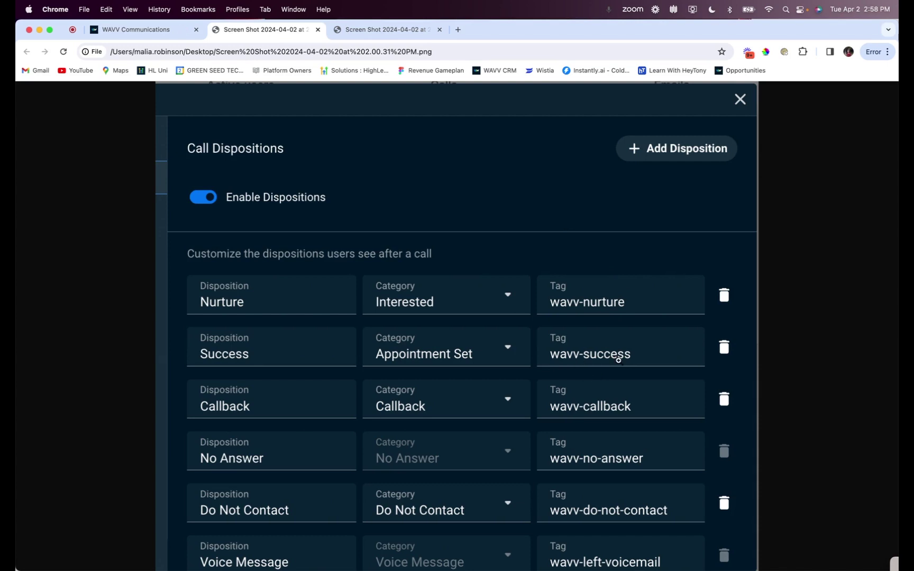
click(139, 29)
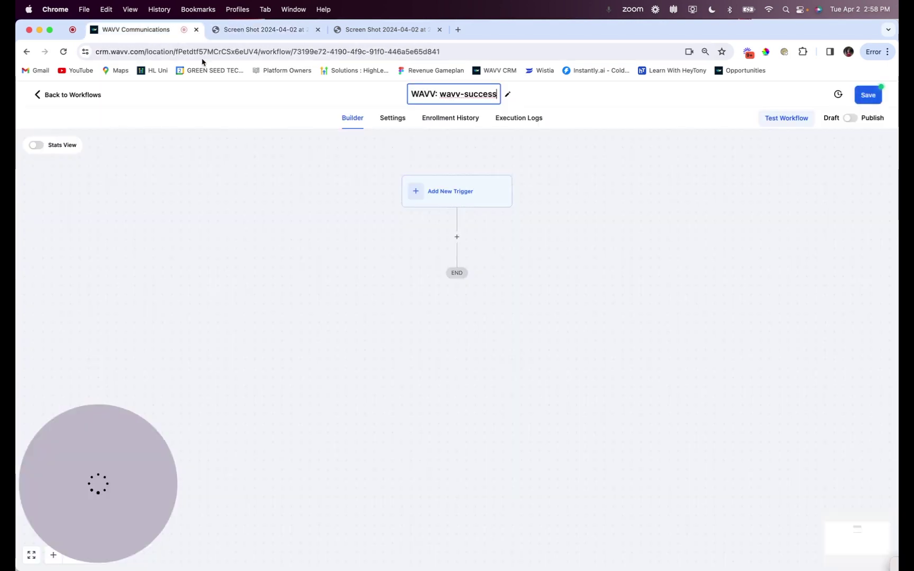
Add a Contact Tag trigger named Tag added "wavv-success"
click(459, 191)
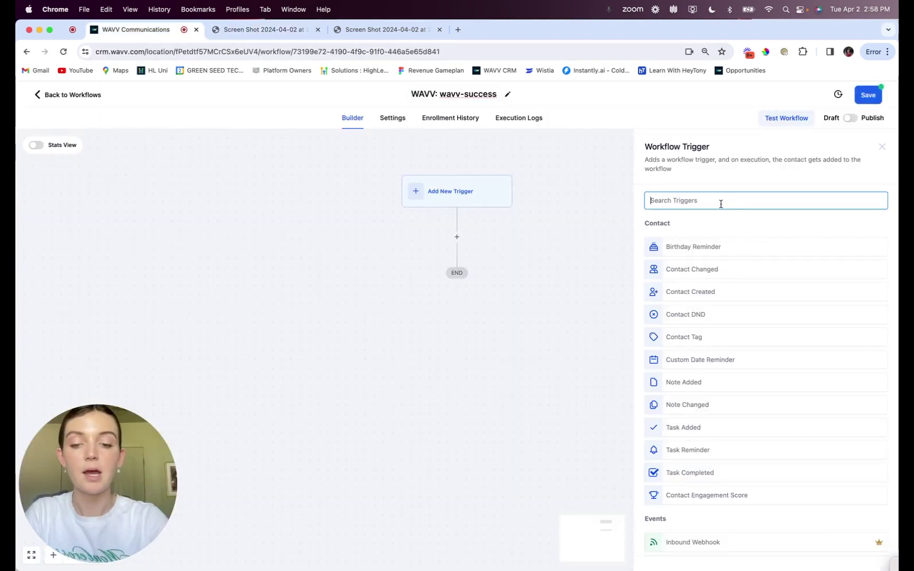
text(tag)
click(698, 248)
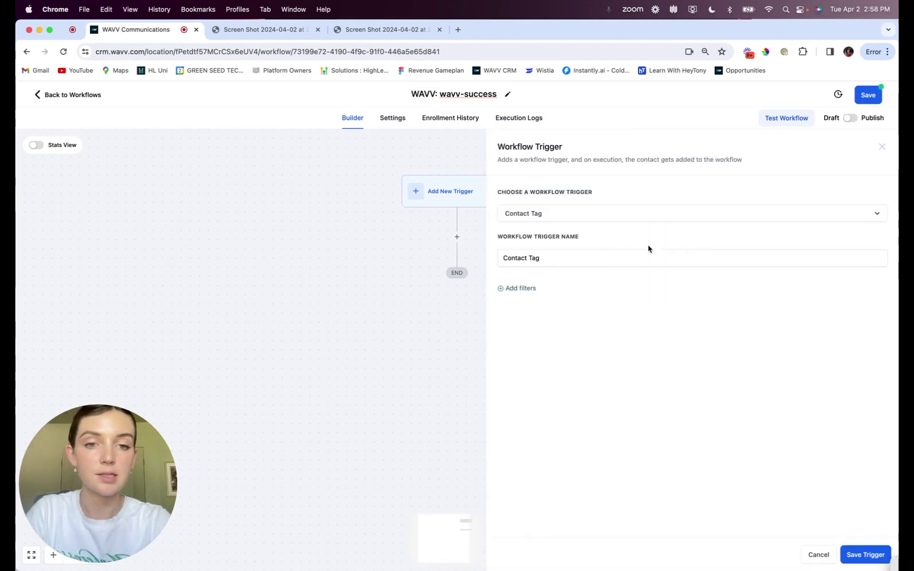
triple_click(541, 258)
text(Tag "w)
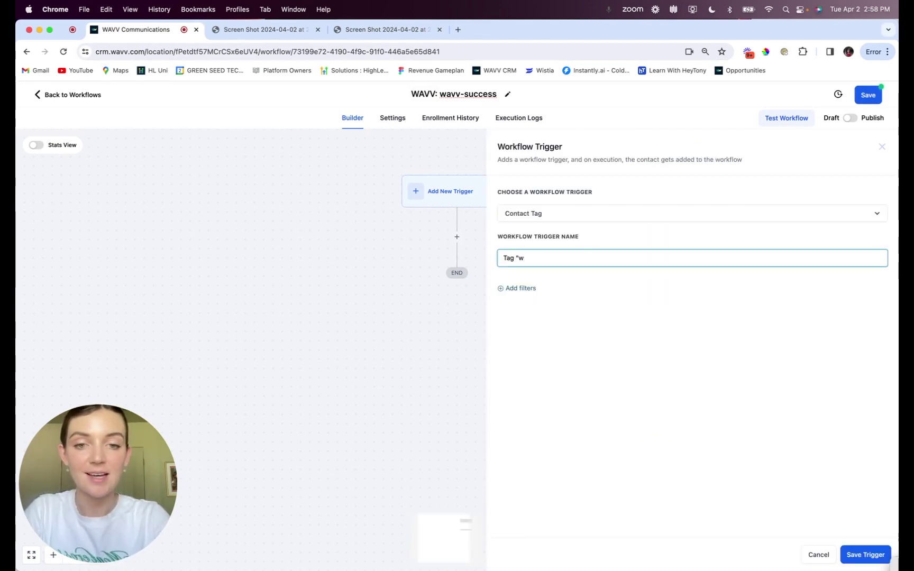
text(avv"wavv-success)
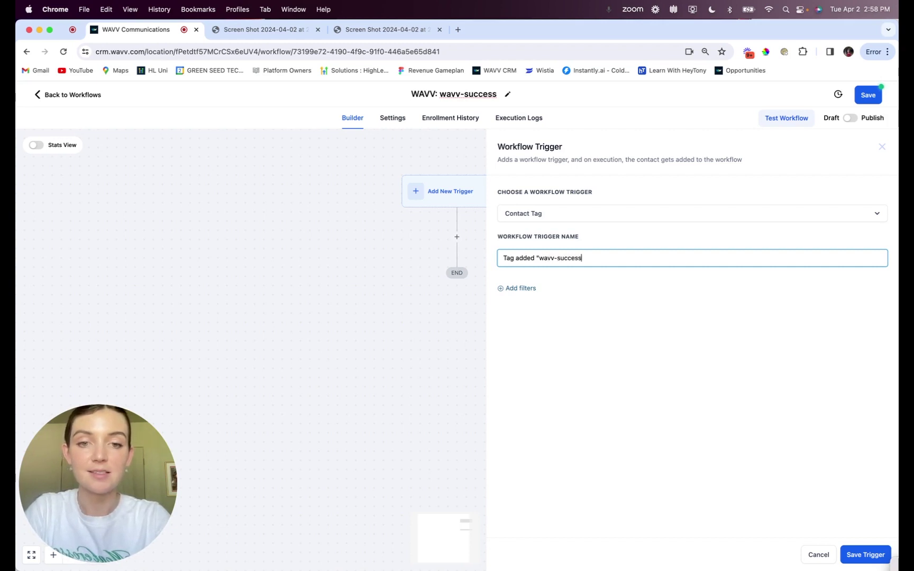
text(")
Filter the trigger on Tag Added = wavv-success, save the trigger, and save the workflow
click(519, 288)
click(534, 303)
click(527, 370)
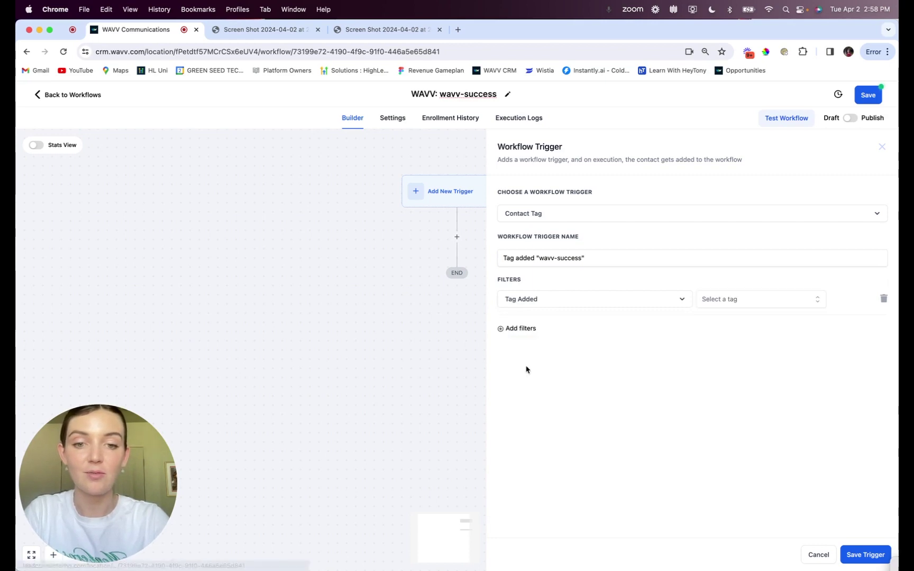
click(731, 300)
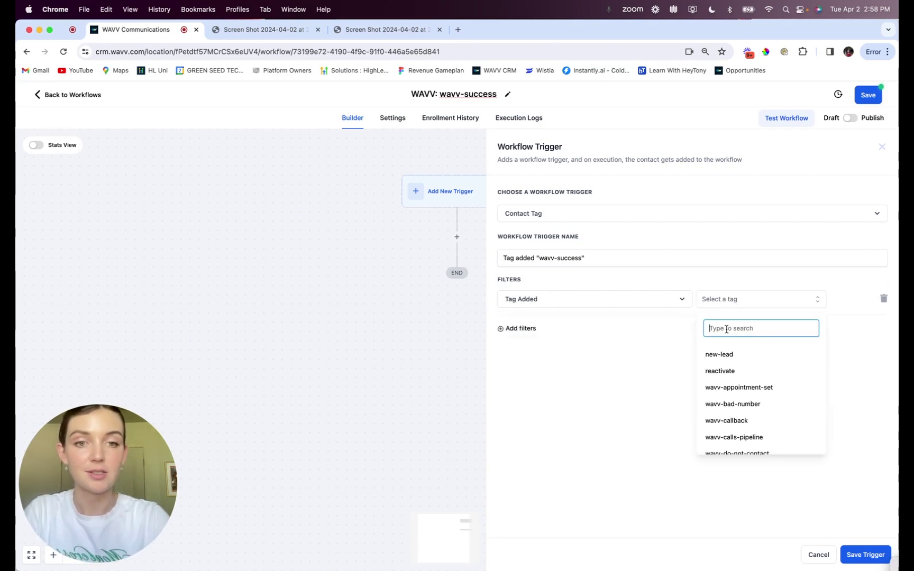
text(wavv-su)
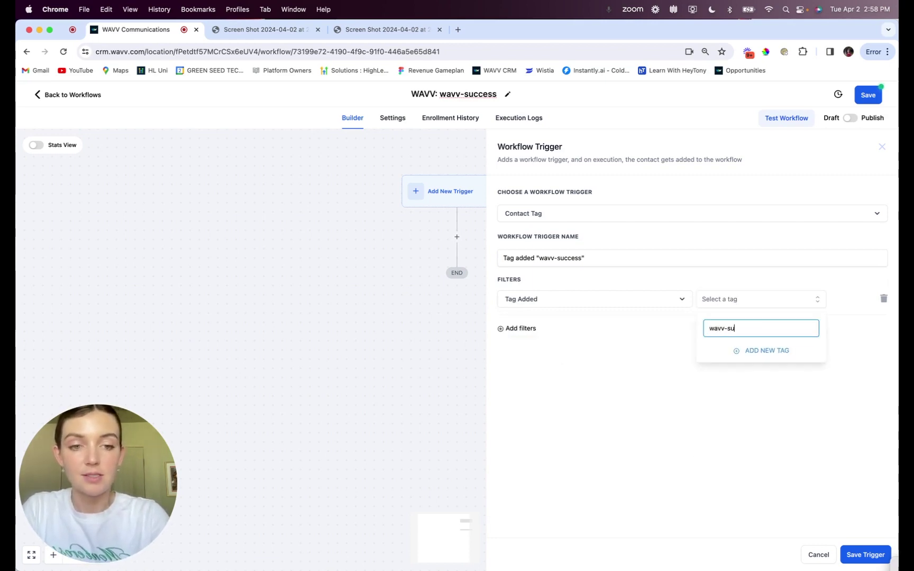
text(ccess)
click(753, 350)
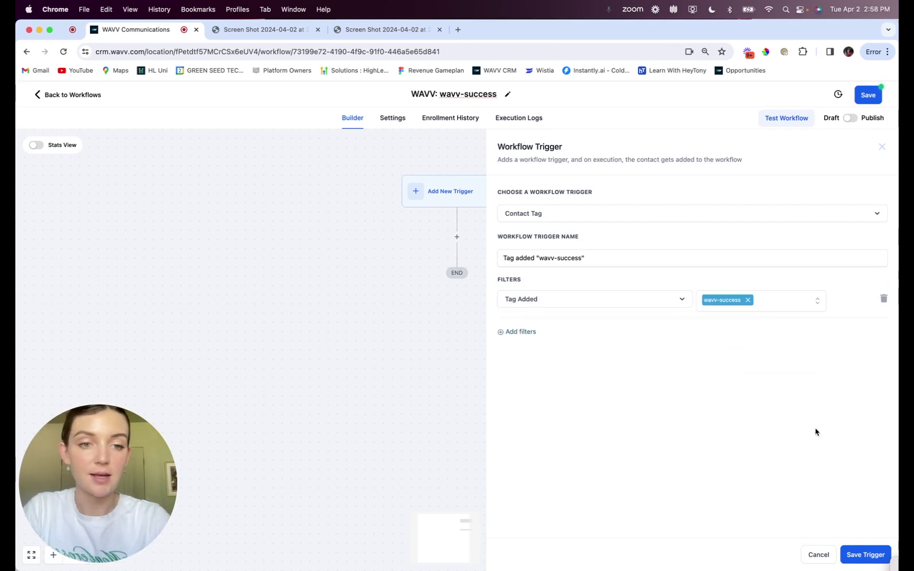
click(858, 554)
click(867, 94)
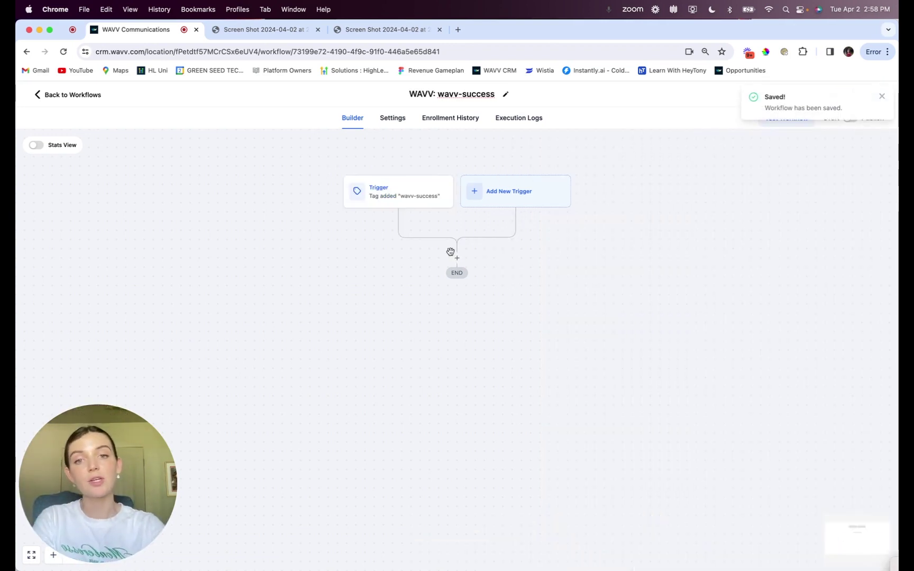
Discard the Add To Workflow action after it fails with 'Please pick a workflow'
click(458, 258)
text(add)
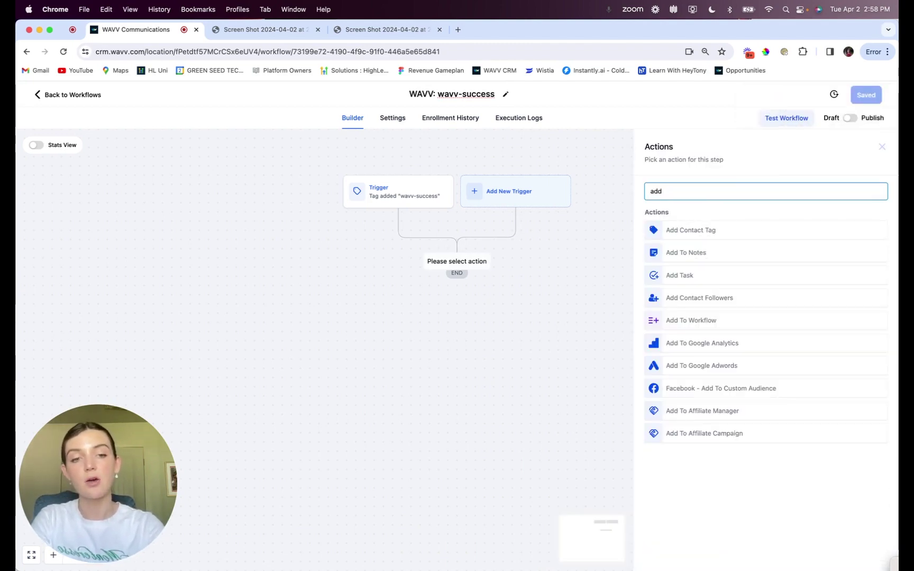
click(675, 320)
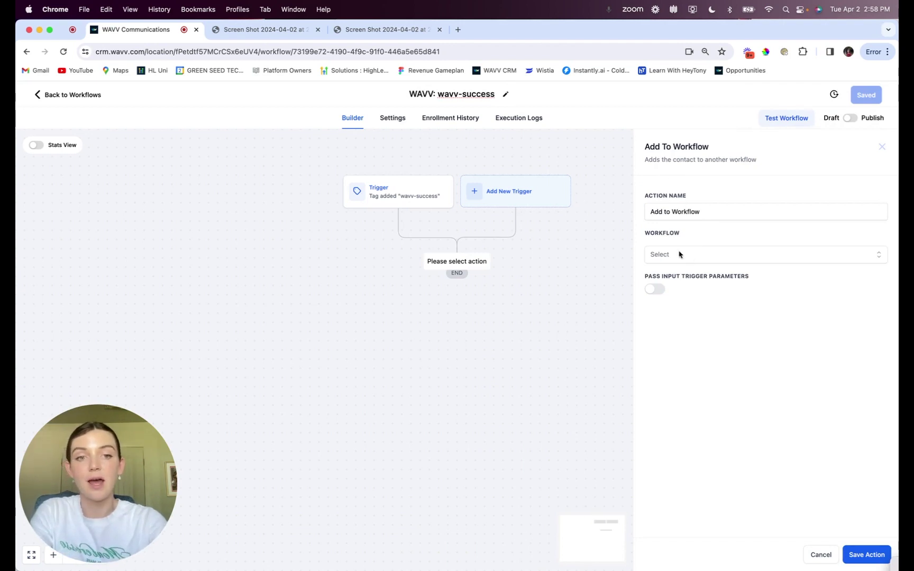
click(857, 552)
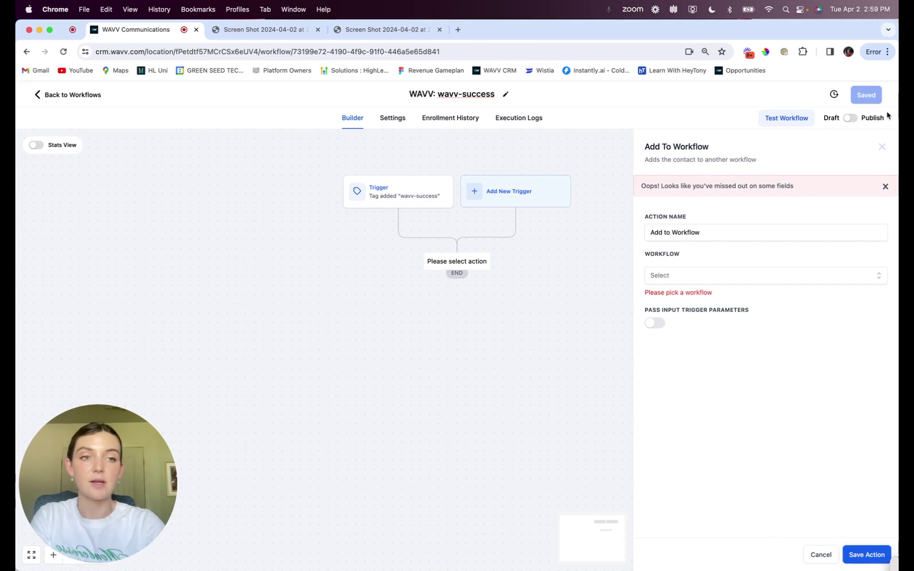
click(881, 147)
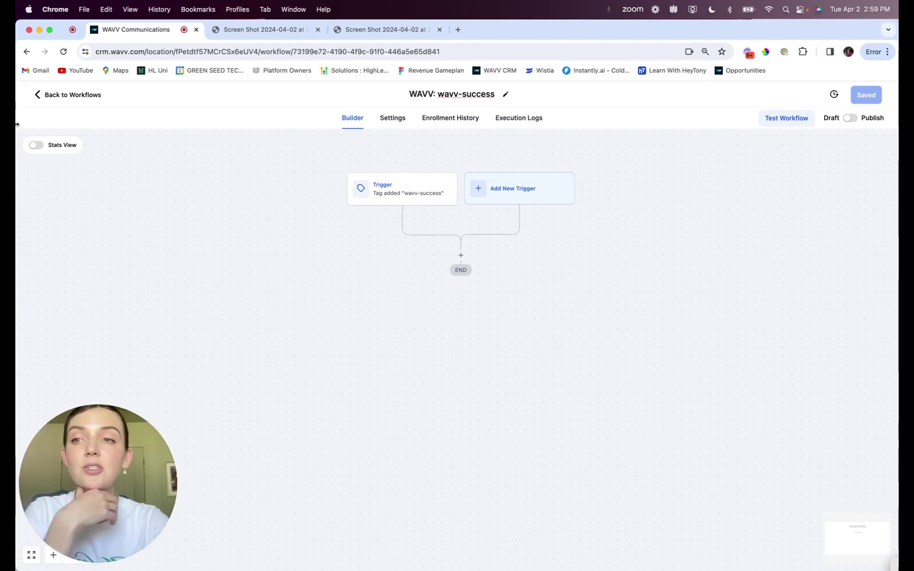
Return to the workflow list after checking the call dispositions screenshot
click(60, 97)
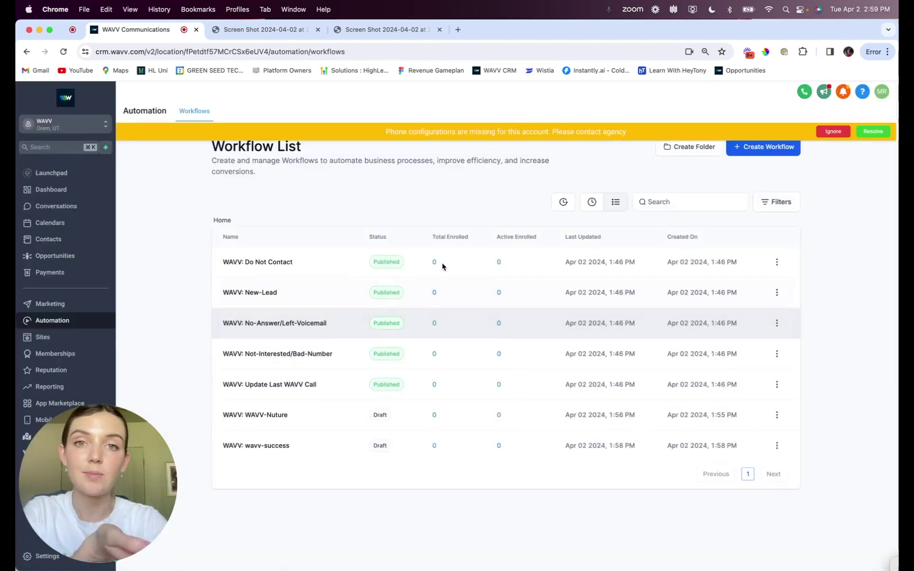
click(246, 30)
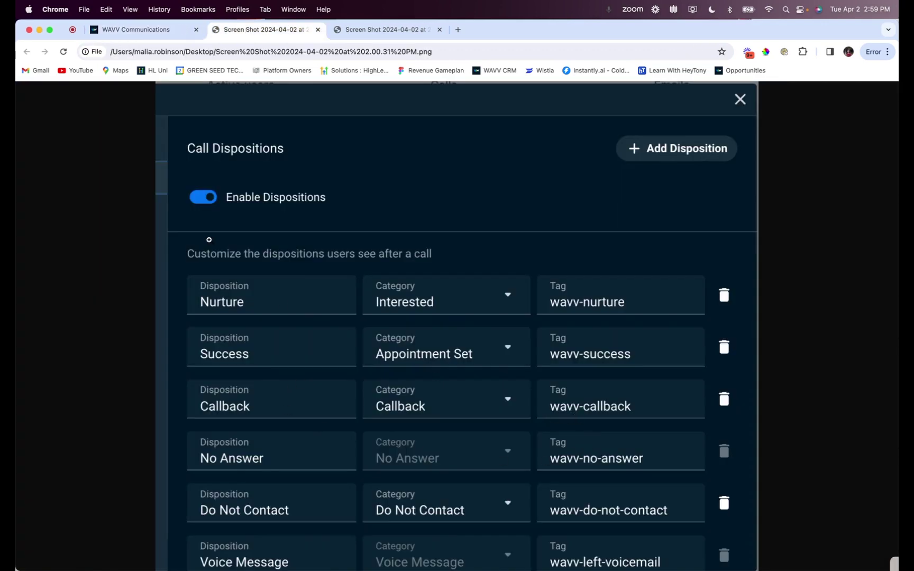
click(147, 29)
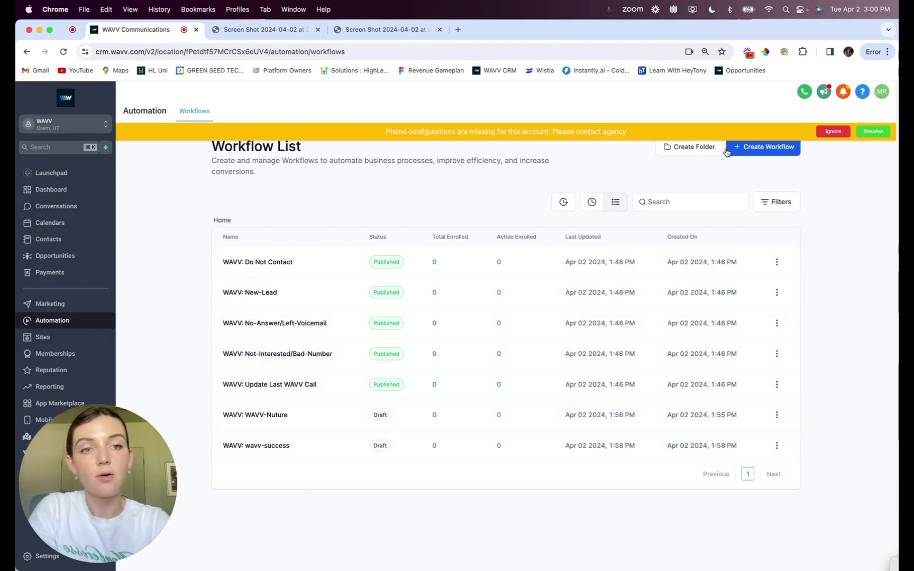
Create a blank workflow from scratch titled 'WAVV: wavv-callback'
click(746, 150)
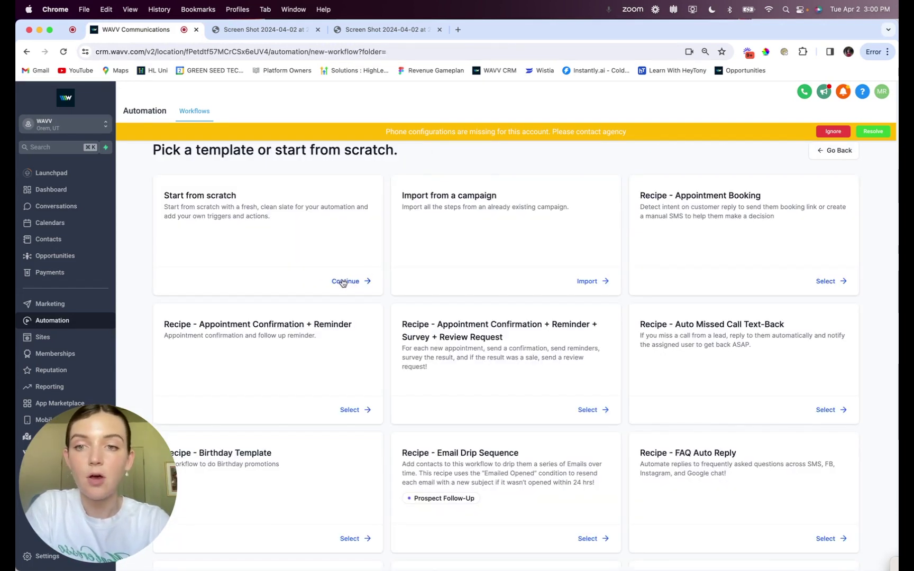
click(356, 285)
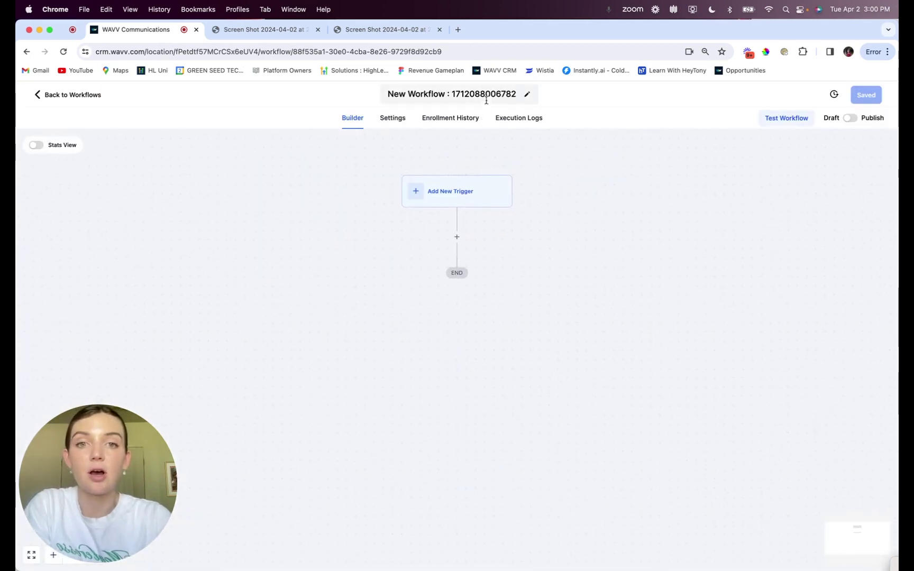
click(487, 99)
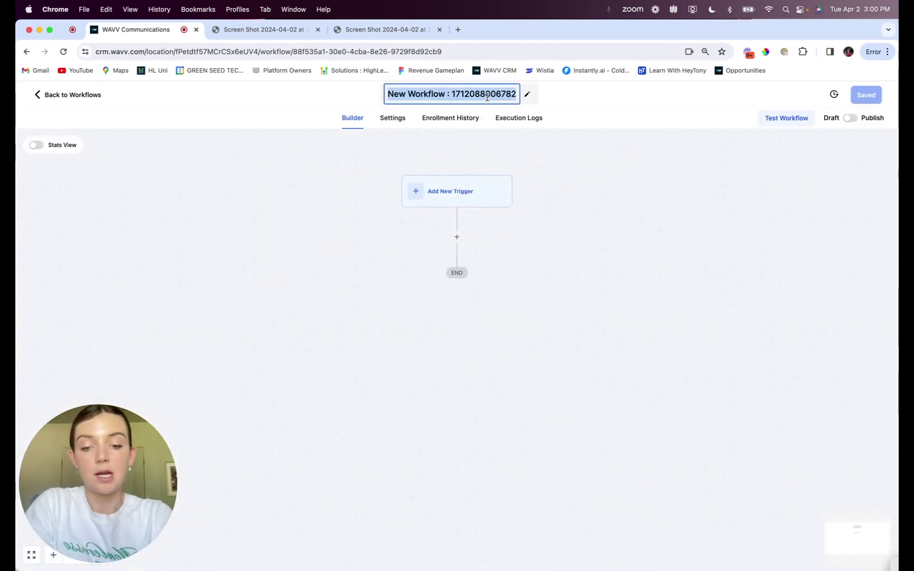
text(WAVV: wavv)
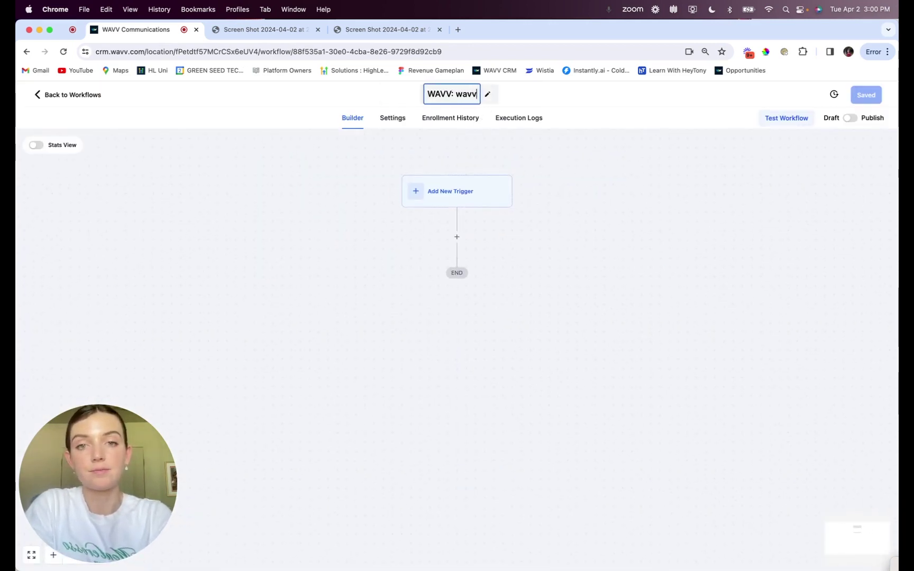
text(-callback)
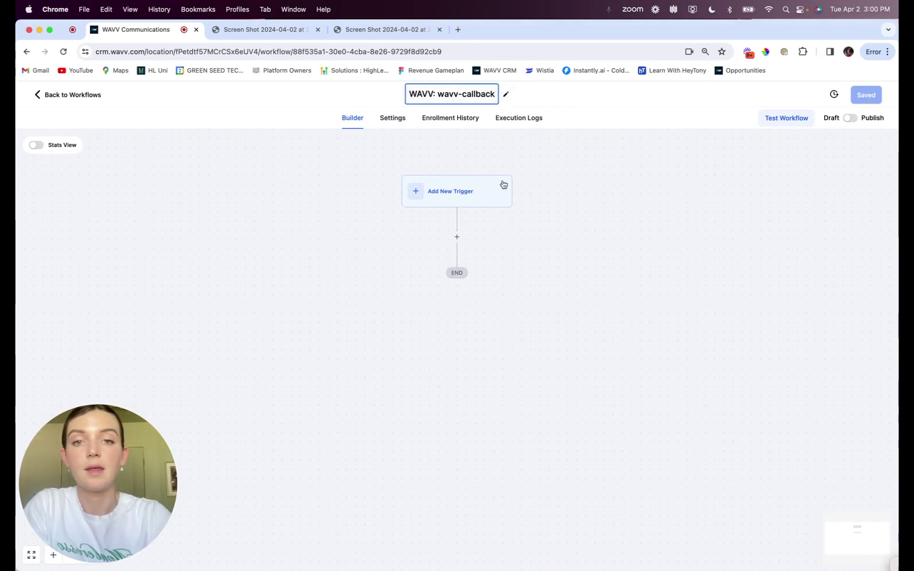
key(Return)
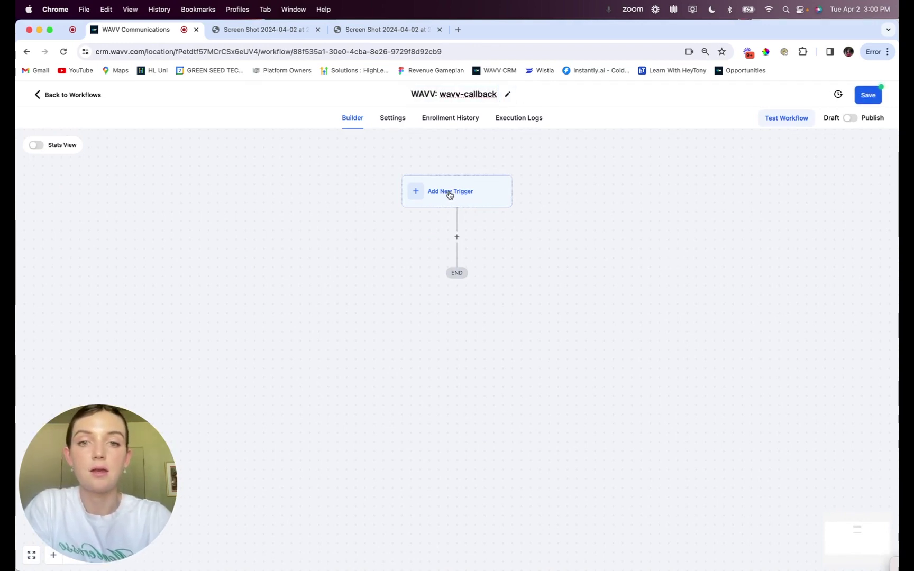
Add a Contact Tag trigger named tag added "wavv-callback"
click(448, 191)
click(689, 200)
text(tag)
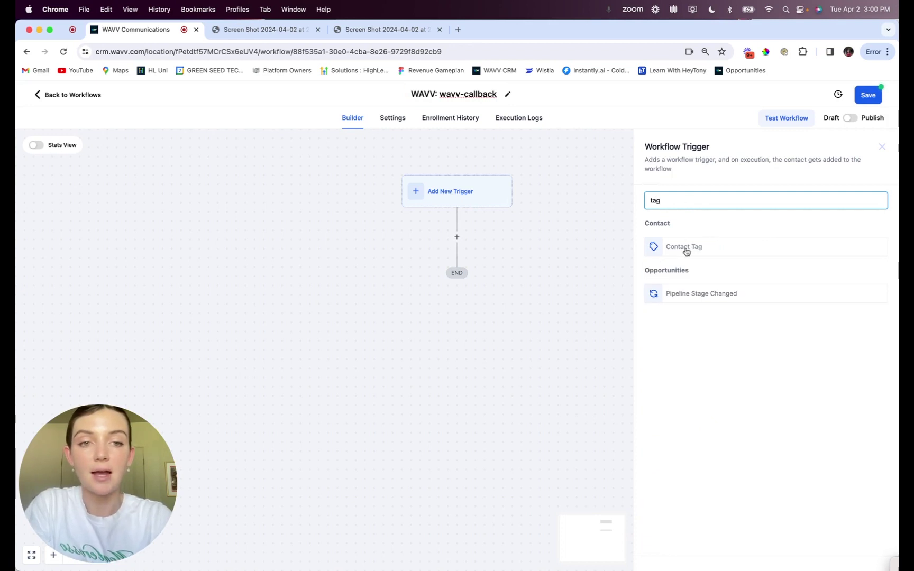
click(685, 252)
triple_click(564, 257)
text(tag added )
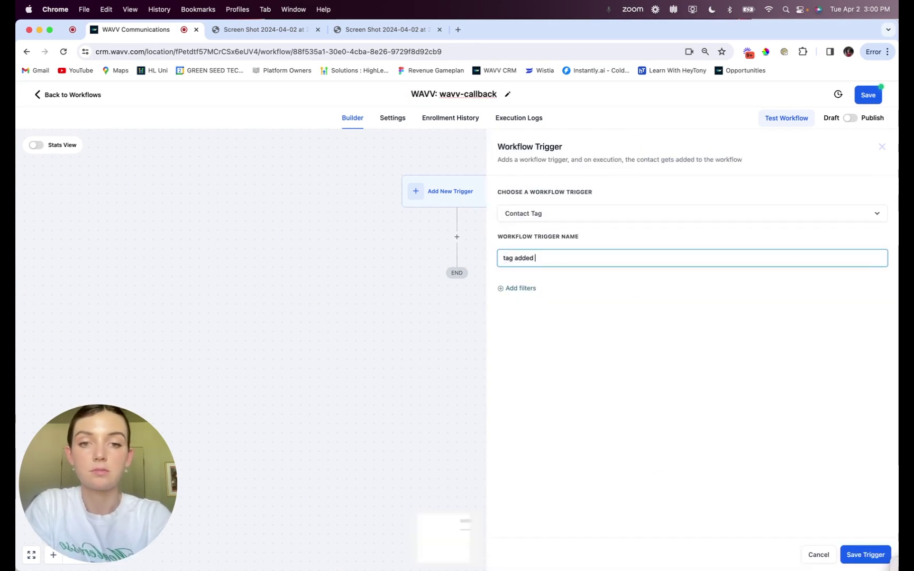
text("wavv-callback")
Filter the trigger on Tag Added = wavv-callback, save it and the workflow, adding no action
click(502, 289)
click(534, 300)
click(535, 363)
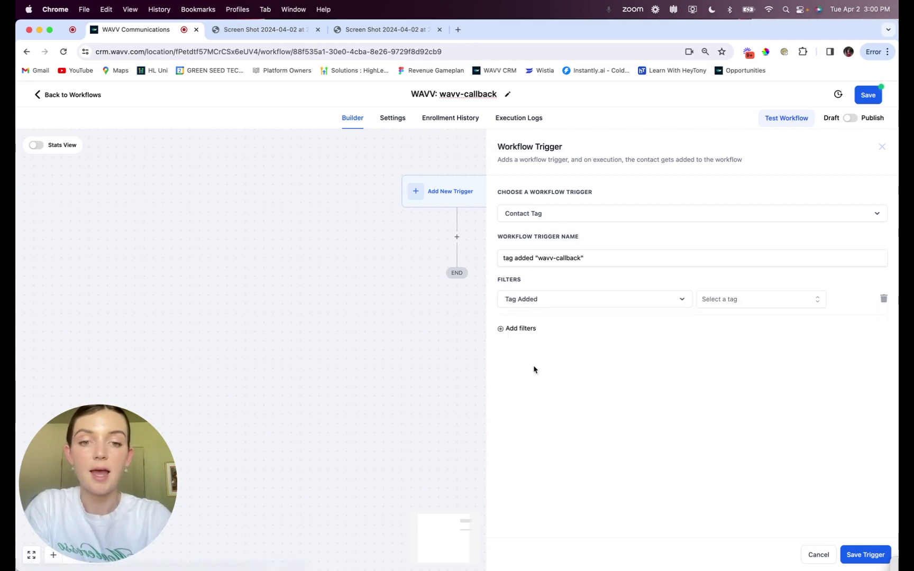
click(775, 300)
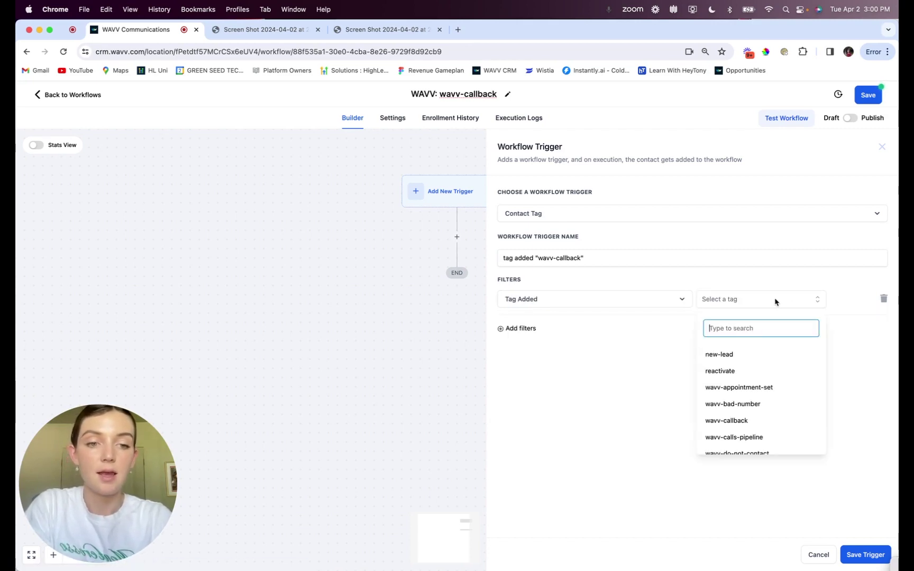
click(731, 421)
click(860, 556)
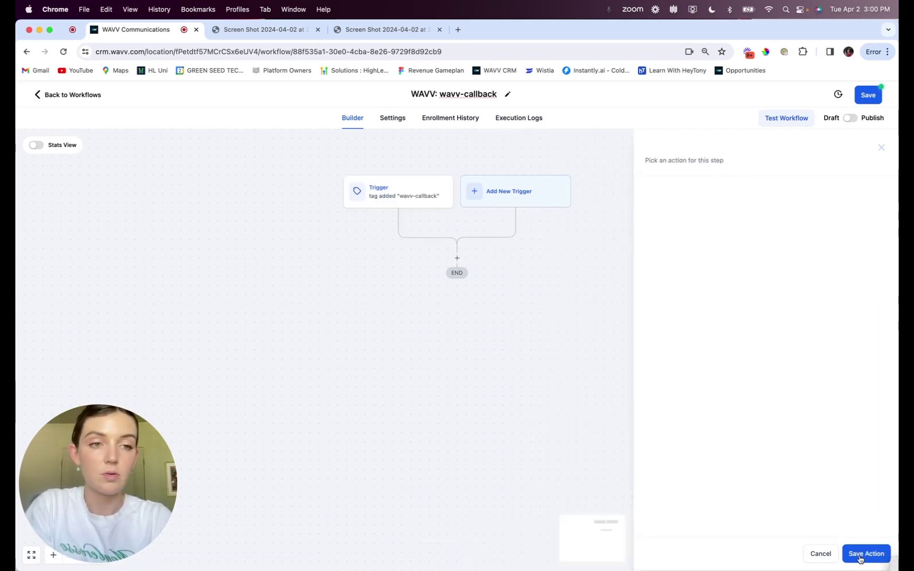
click(868, 96)
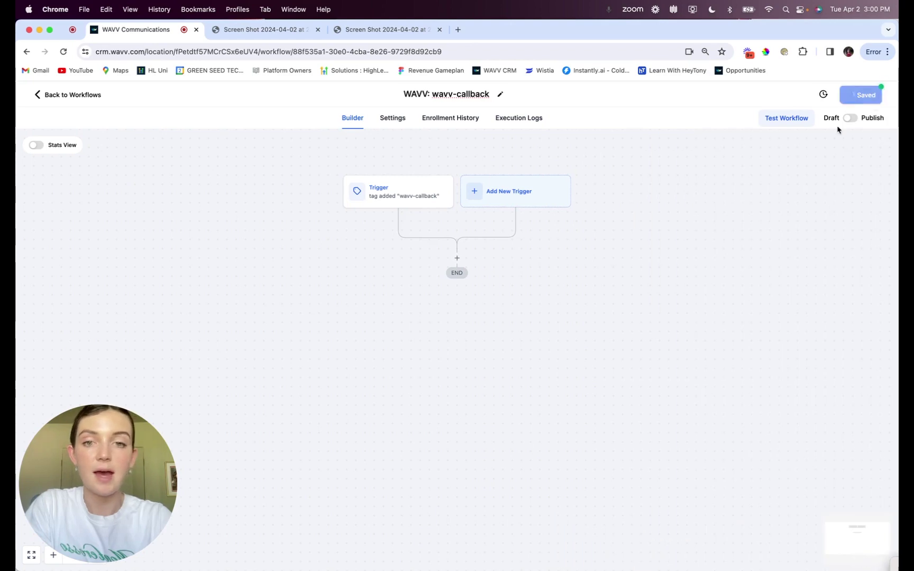
click(457, 259)
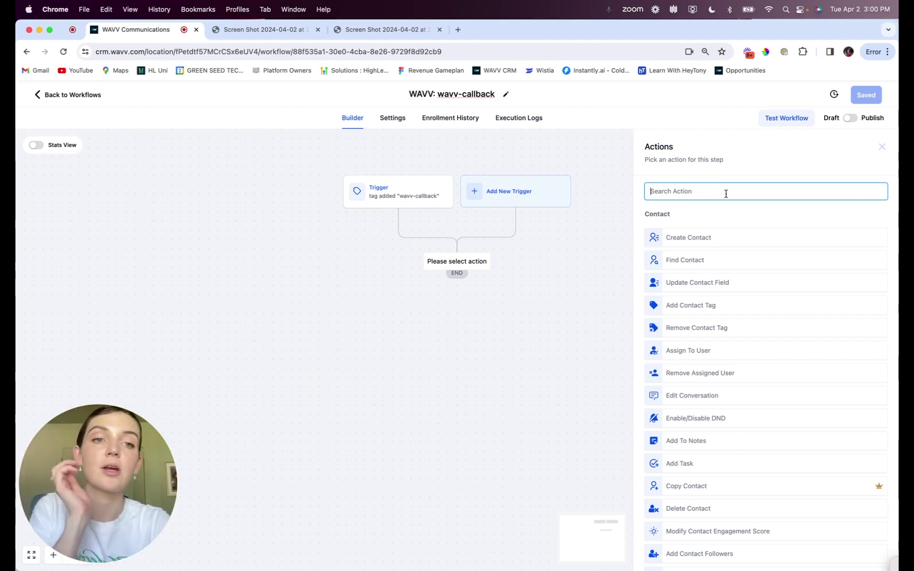
click(606, 195)
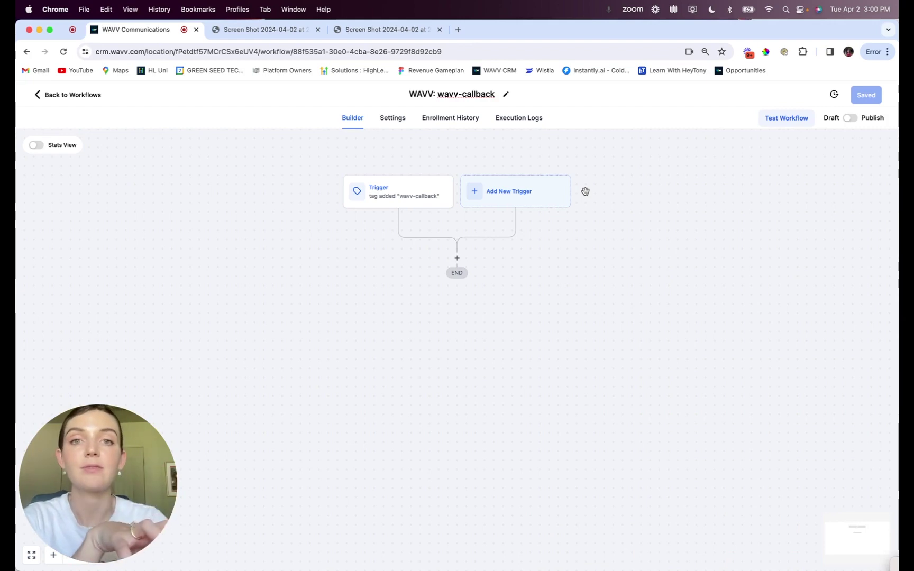
Go back to the workflow list and ignore the missing phone configuration warning
click(84, 97)
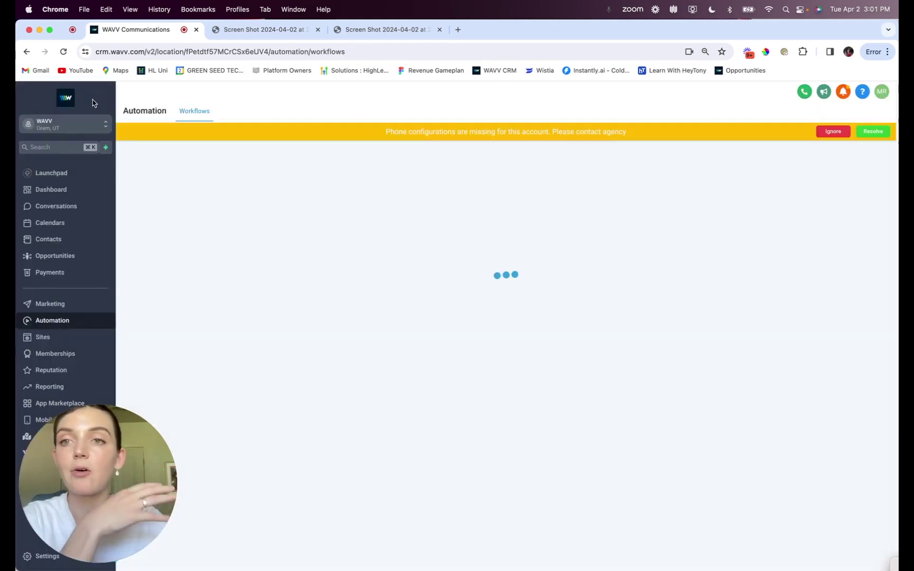
click(832, 131)
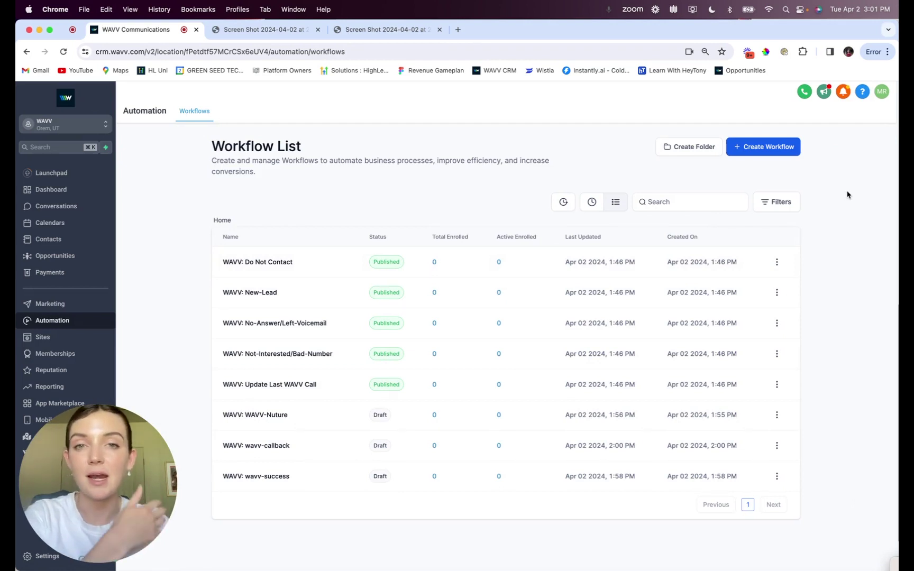